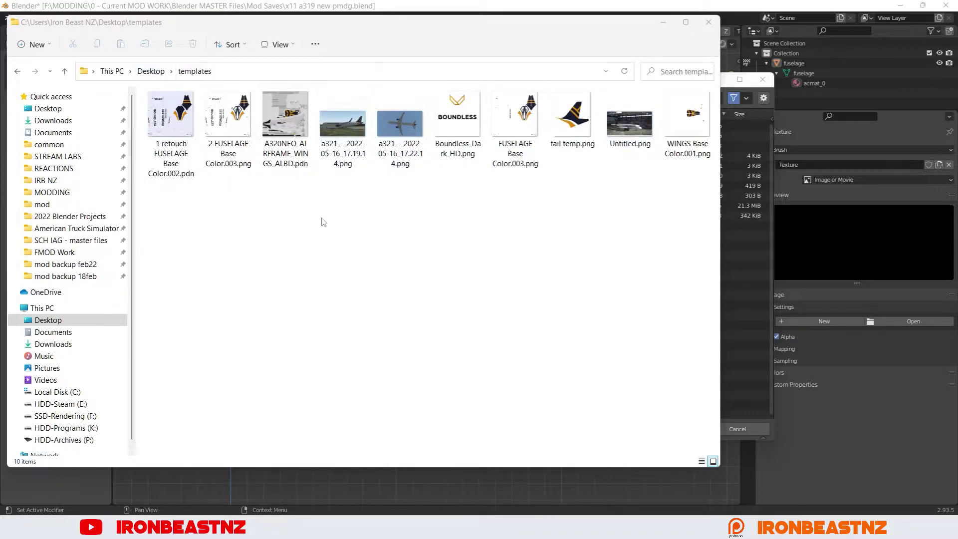
Step: Review the reference image a321_-_2022-05-16_17.19.14.png and the tail temp.png template in paint.net
click(341, 132)
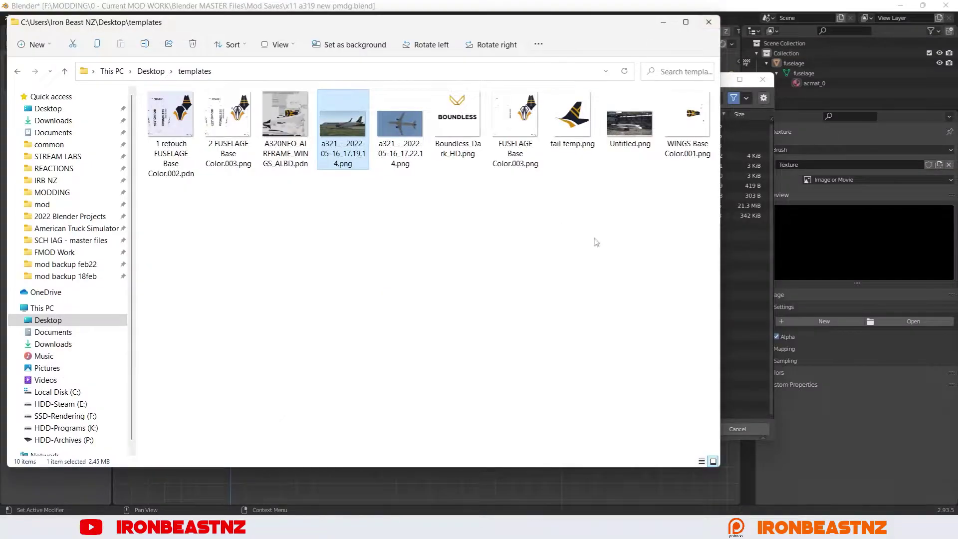
double_click(572, 118)
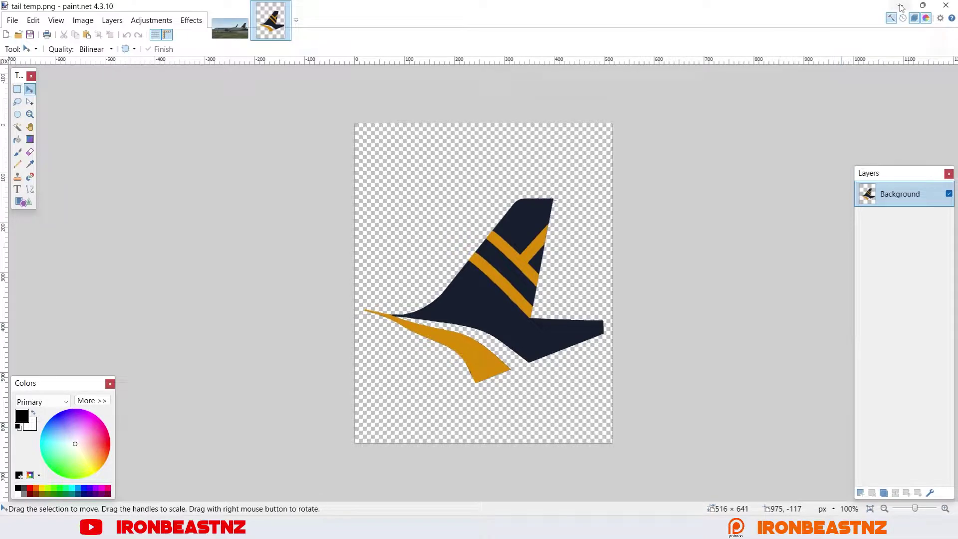
click(900, 7)
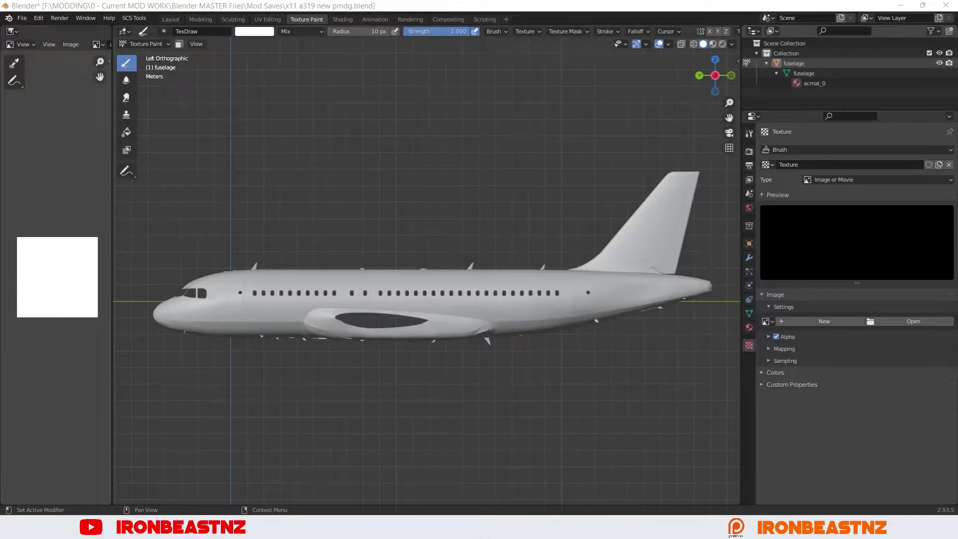
Step: Switch to Blender and check the texture paint slots and the image displayed in the image editor
mouse_move(421, 509)
mouse_down()
mouse_move(484, 181)
mouse_move(412, 293)
mouse_move(357, 432)
mouse_up()
click(749, 133)
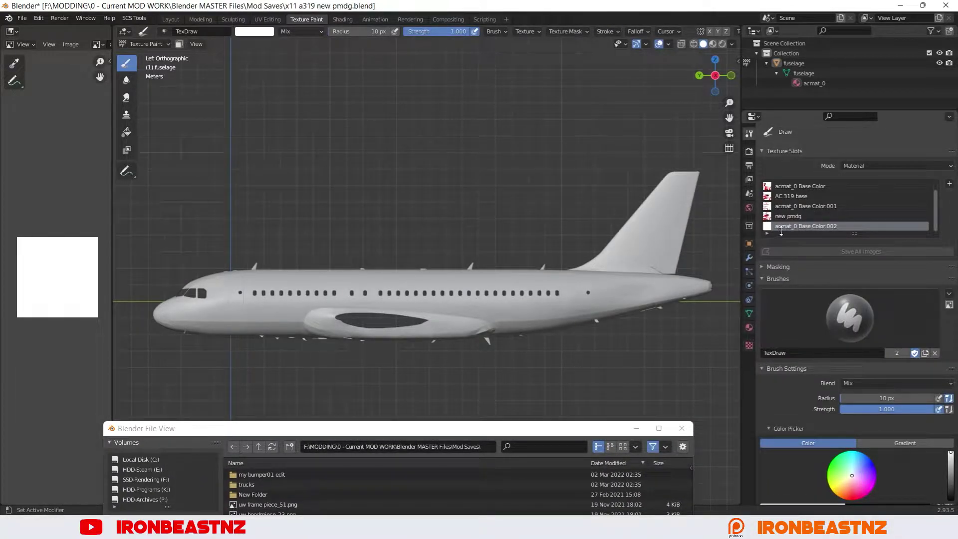
click(98, 44)
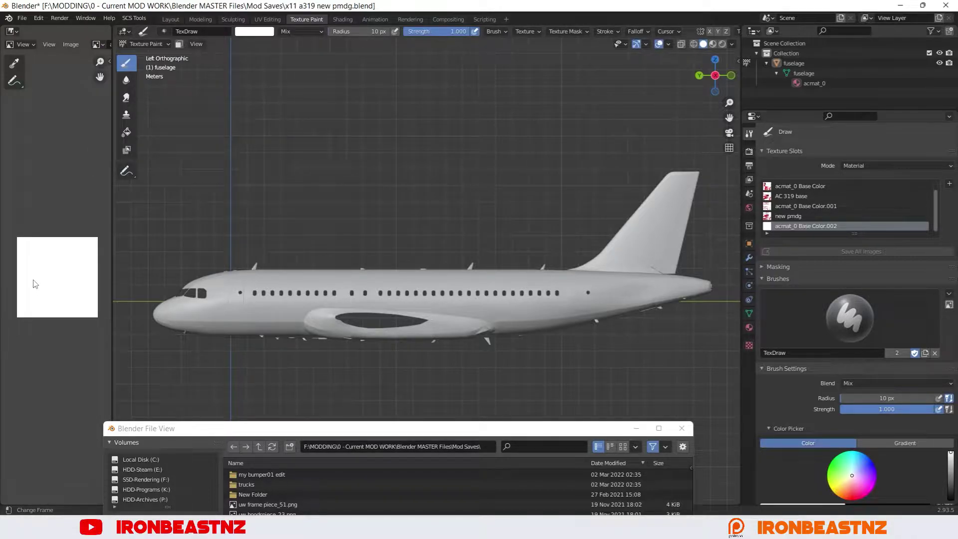
Step: Load tail temp.png from the Desktop templates folder as the brush texture image
click(748, 345)
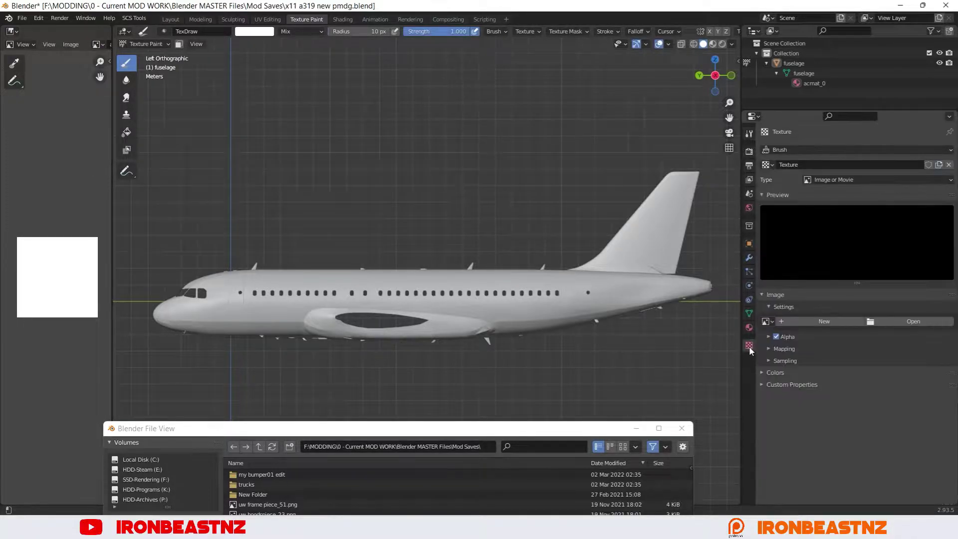
click(921, 321)
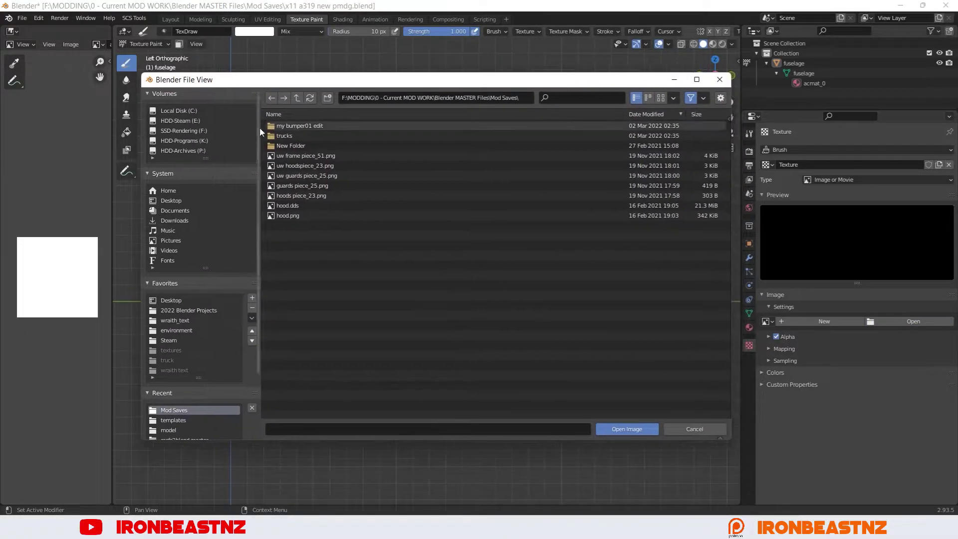
click(169, 200)
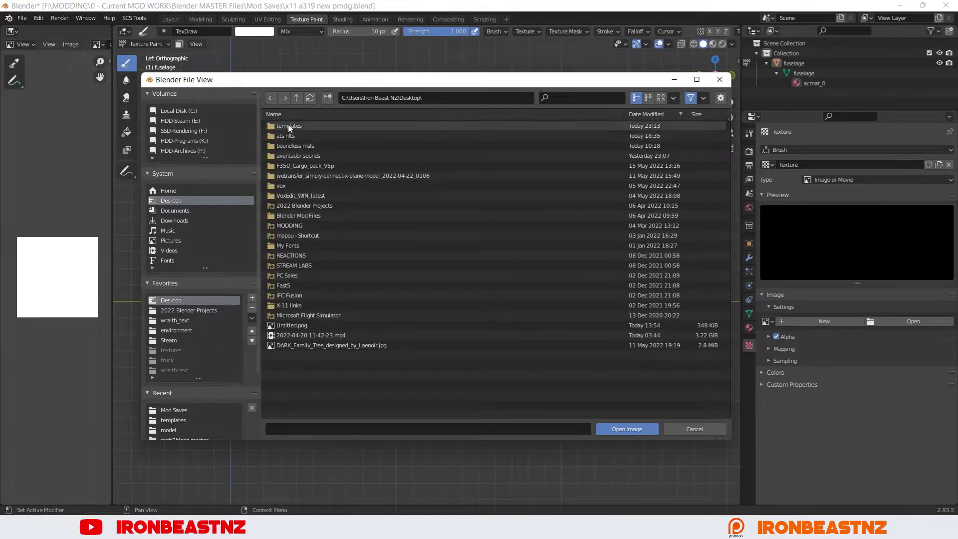
double_click(279, 125)
click(376, 224)
click(627, 429)
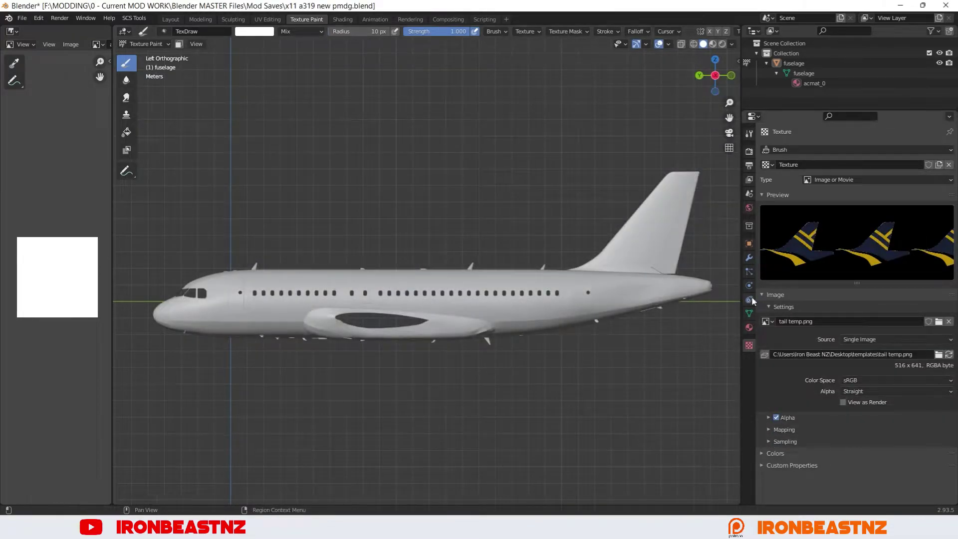
Step: Enable X-axis mirror symmetry for the TexDraw brush
click(749, 133)
scroll(810, 349, down, 15)
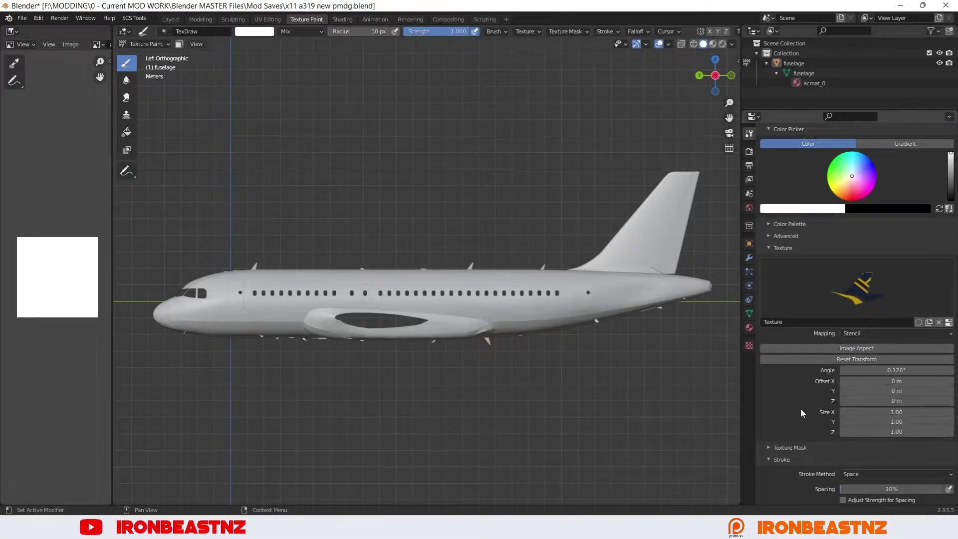
scroll(800, 408, down, 9)
click(873, 453)
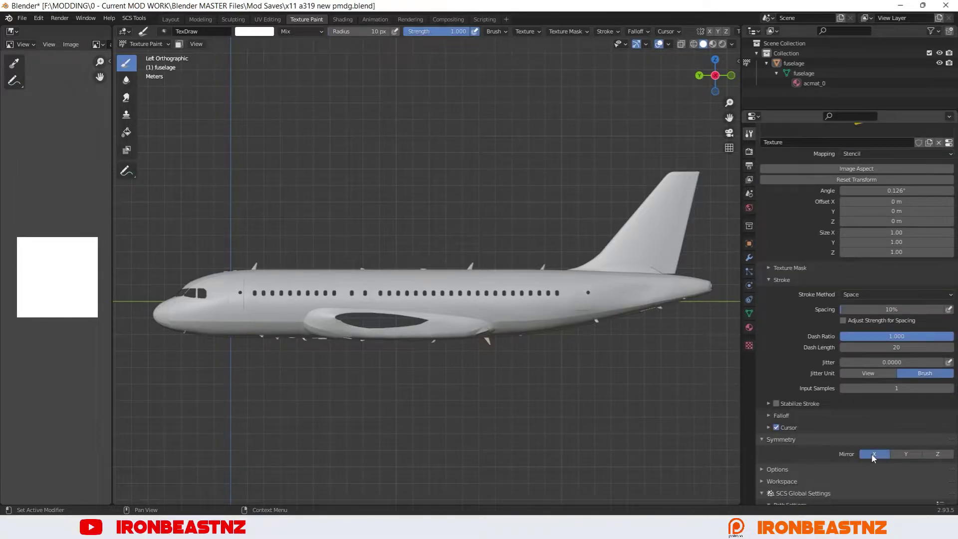
Step: Align the tail stencil with the fin in the side view and paint its navy and orange design onto the fin and rear fuselage
scroll(505, 292, up, 8)
ctrl+right_drag(573, 237, 601, 259)
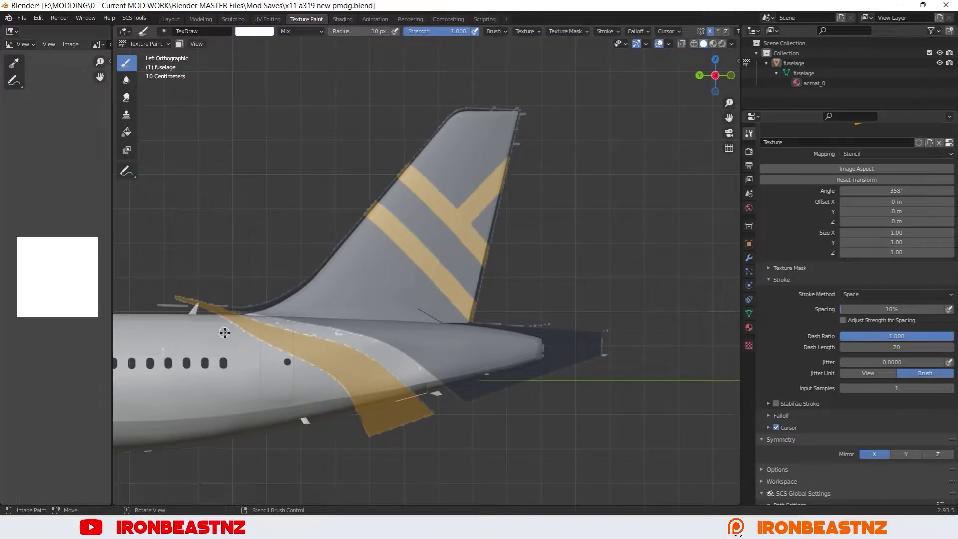
drag(368, 217, 471, 315)
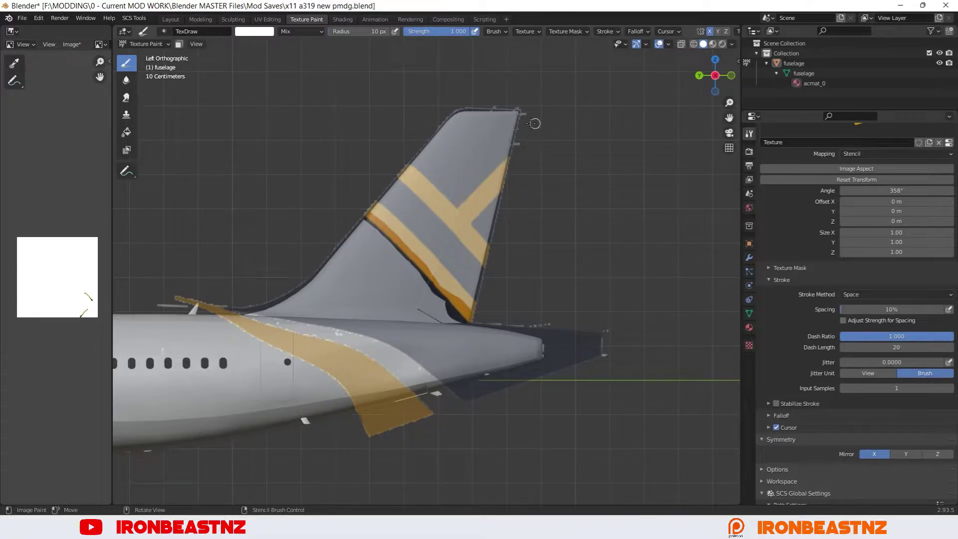
mouse_move(320, 113)
mouse_down()
mouse_move(387, 185)
mouse_move(375, 213)
mouse_move(492, 231)
mouse_move(384, 242)
mouse_move(494, 267)
mouse_move(458, 303)
mouse_move(495, 145)
mouse_move(379, 361)
mouse_move(220, 331)
mouse_move(250, 329)
mouse_up()
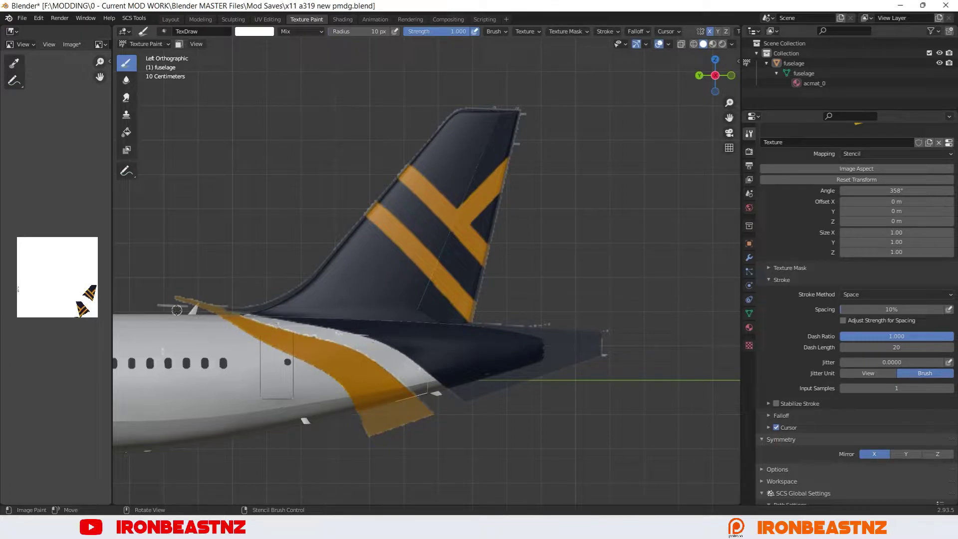
drag(177, 309, 260, 321)
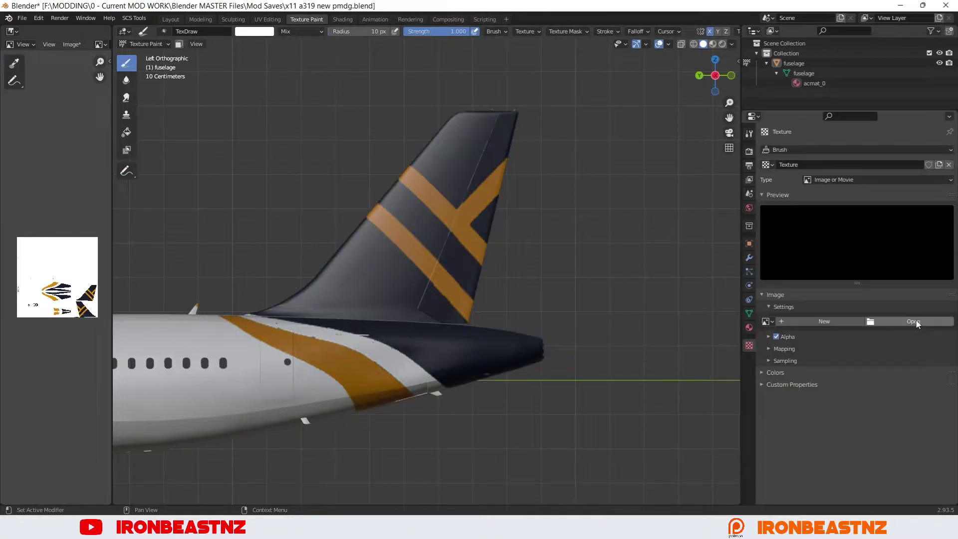
Step: Load Boundless_Dark_HD.png from the Desktop templates folder as the brush texture image
click(914, 323)
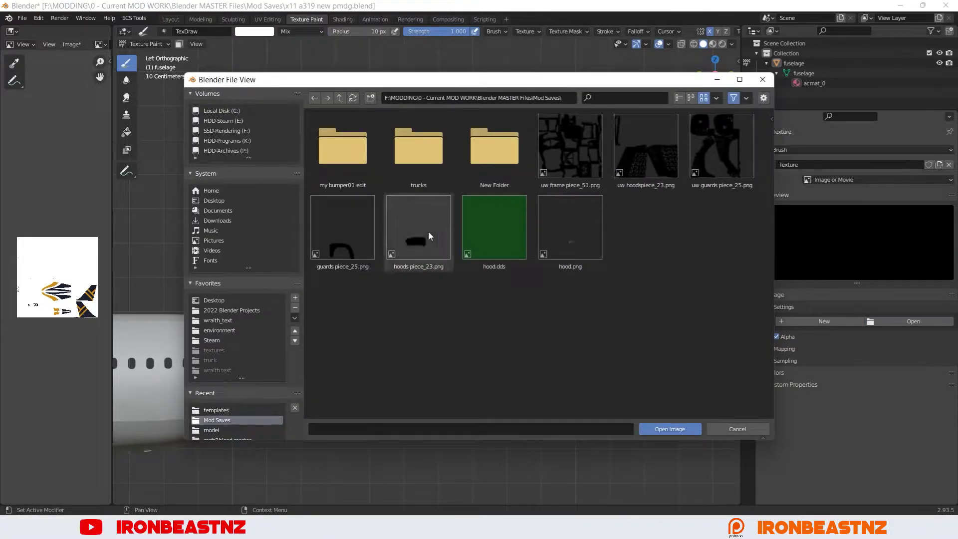
click(203, 191)
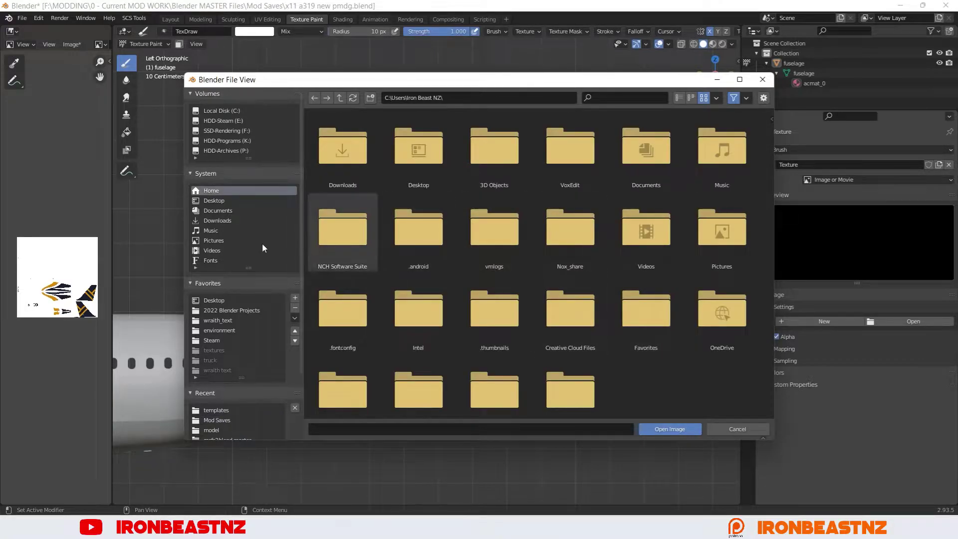
click(214, 200)
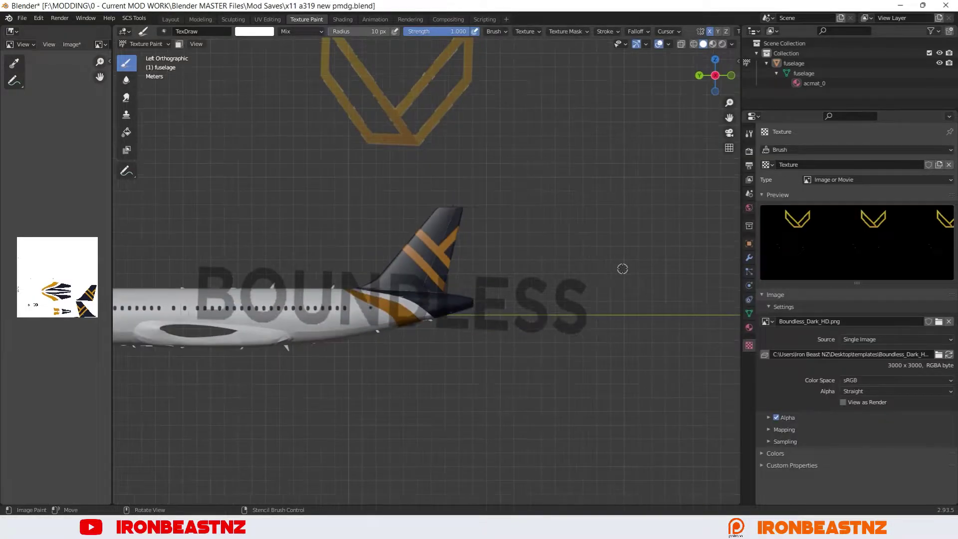
Step: Shrink the Boundless logo stencil and place its wordmark over the forward cabin windows
scroll(622, 269, up, 2)
scroll(616, 238, down, 3)
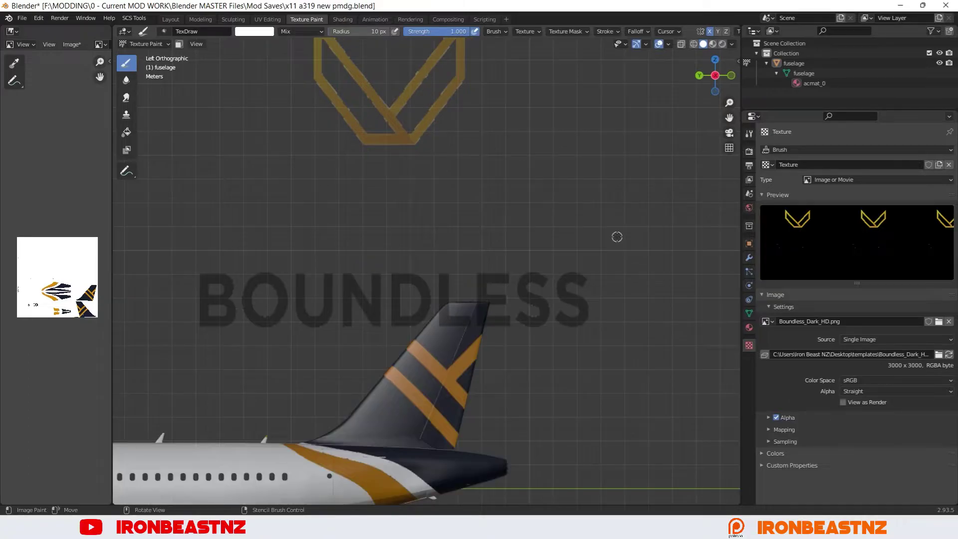
scroll(615, 238, down, 2)
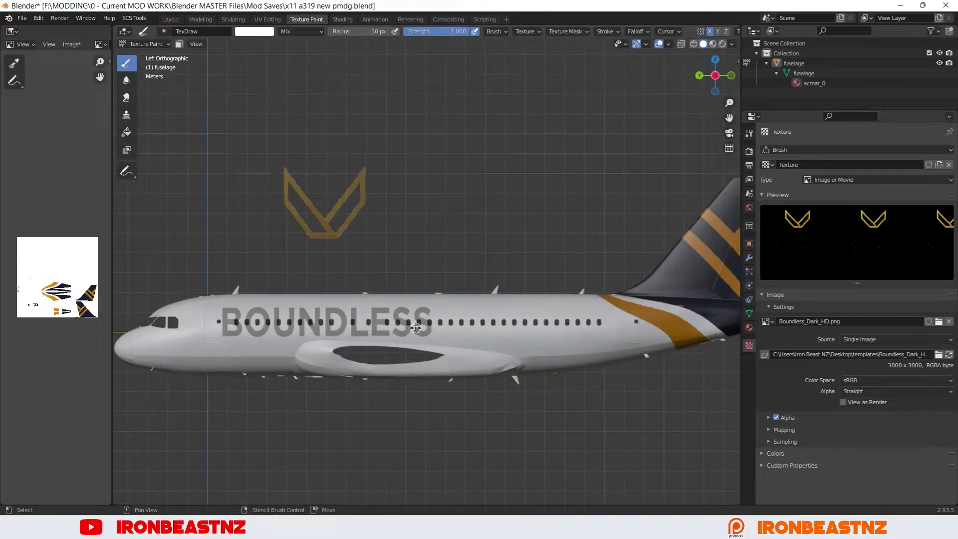
shift+right_drag(415, 328, 354, 328)
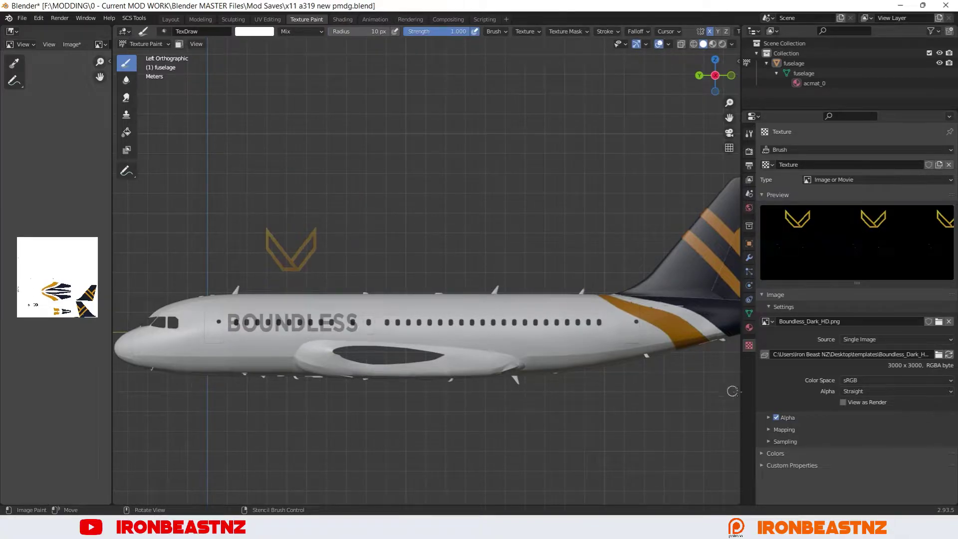
Step: Turn off X mirroring and paint the BOUNDLESS wordmark on both sides of the forward fuselage
click(749, 134)
scroll(783, 314, down, 10)
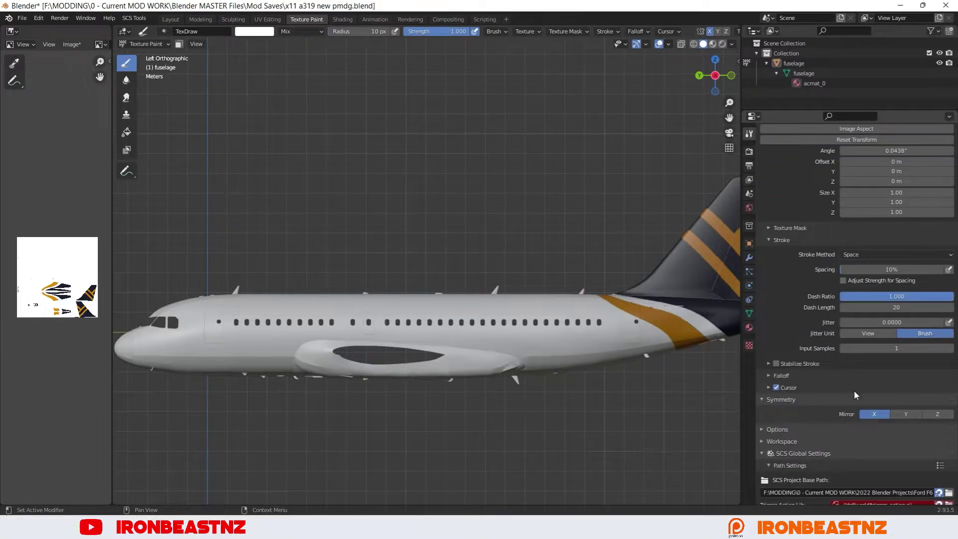
click(868, 414)
key(KP_3)
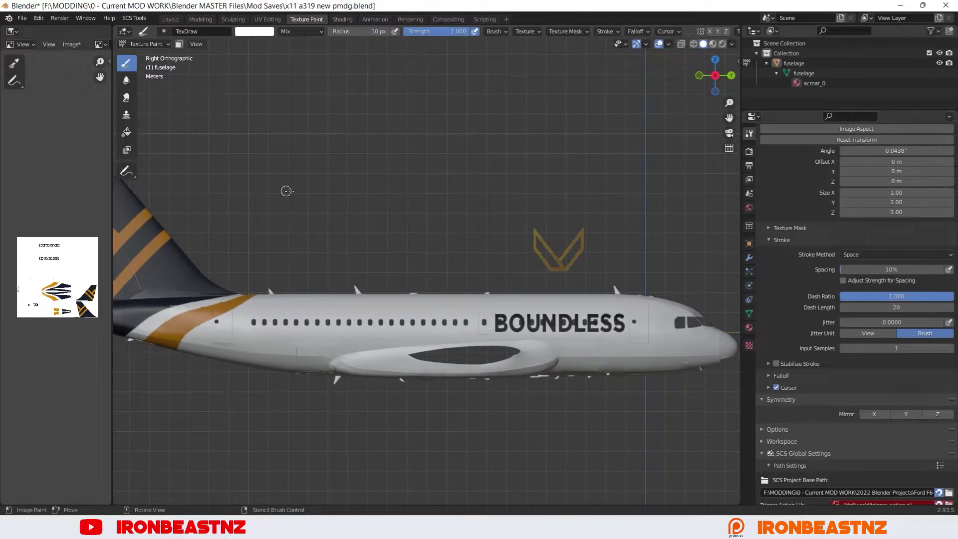
Step: Turn X mirroring back on, paint the gold V emblem beneath the cockpit side window, and check it on both sides
drag(729, 118, 513, 98)
scroll(611, 191, up, 6)
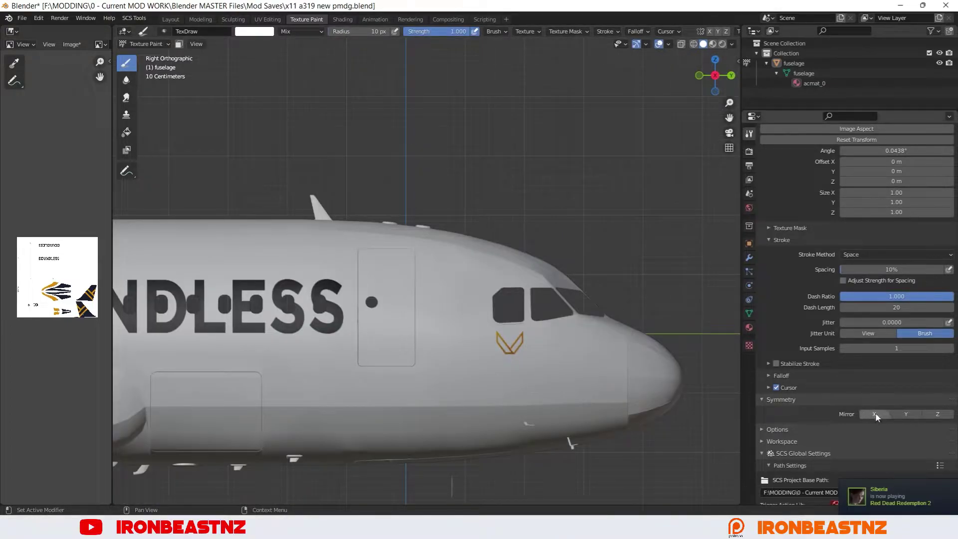
click(873, 414)
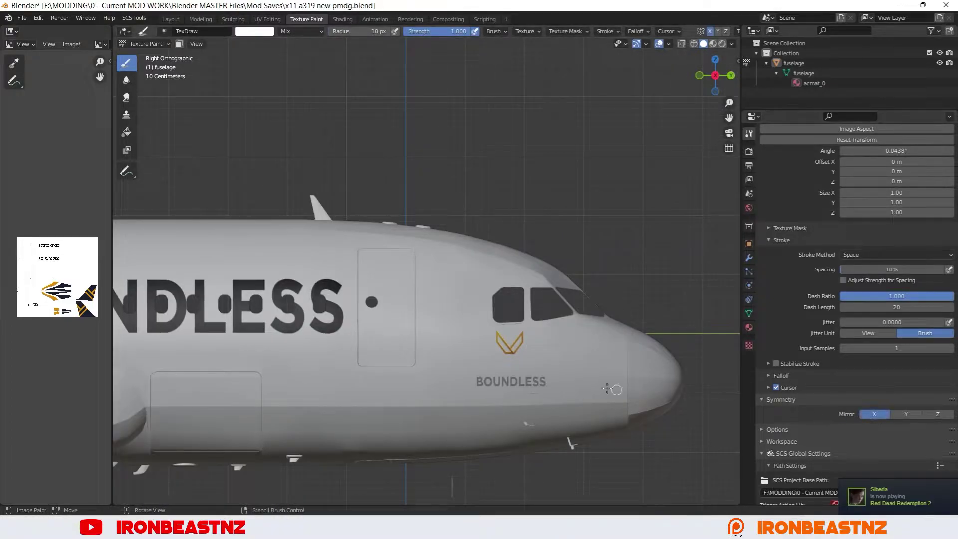
click(716, 76)
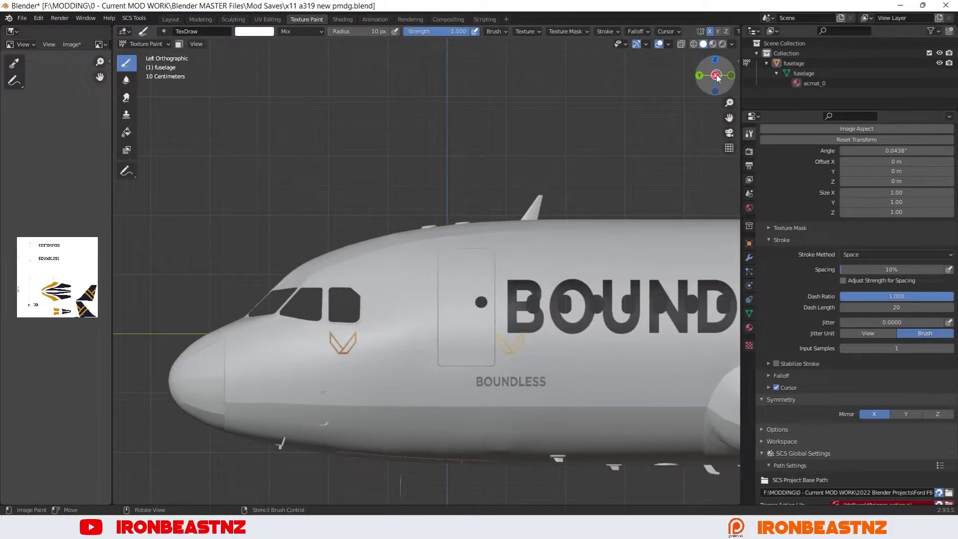
click(716, 76)
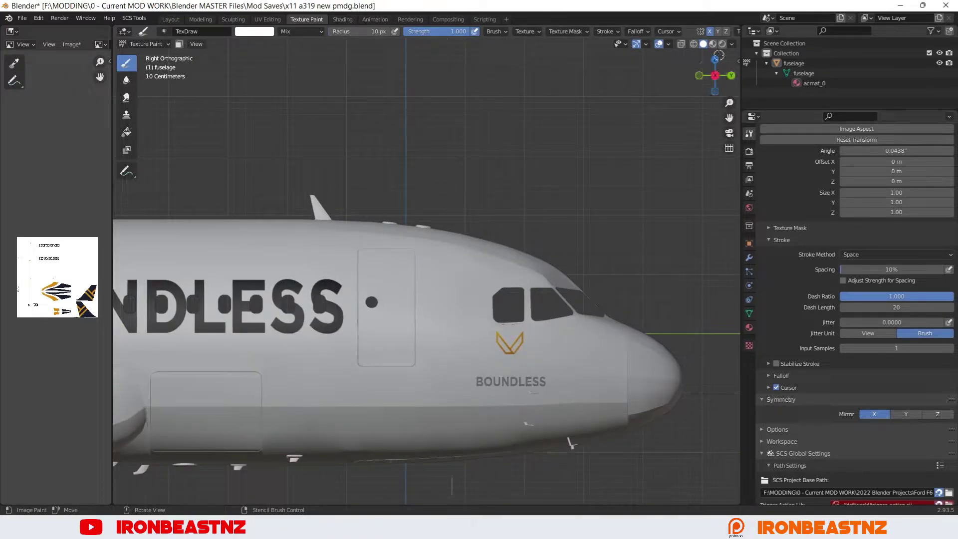
Step: Turn off X mirroring, rotate the logo stencil about 90°, and paint the emblem and BOUNDLESS wordmark lengthwise along the fuselage belly
click(718, 60)
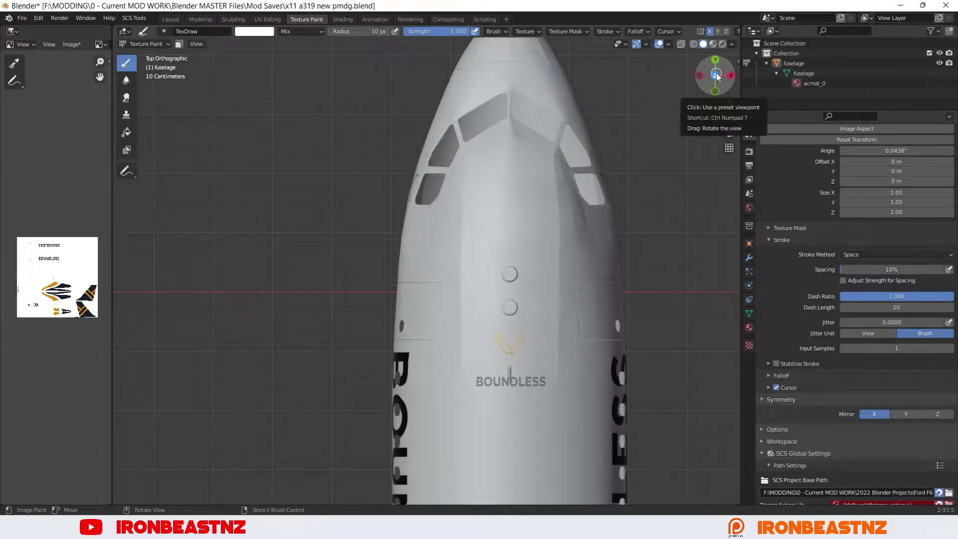
drag(715, 74, 716, 80)
click(715, 80)
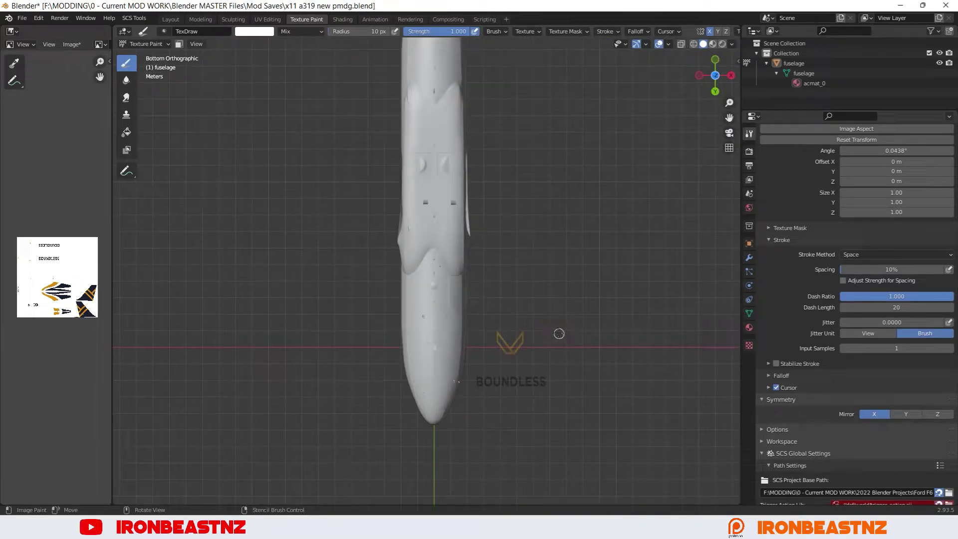
shift+right_drag(556, 332, 541, 263)
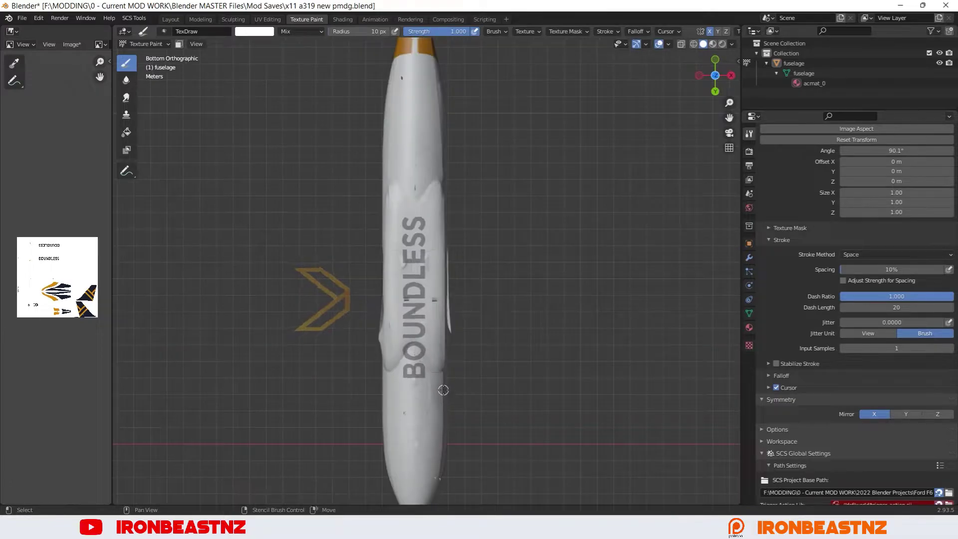
shift+right_drag(443, 391, 439, 374)
right_drag(434, 292, 439, 303)
mouse_move(419, 252)
mouse_down()
mouse_move(423, 356)
mouse_move(419, 269)
mouse_up()
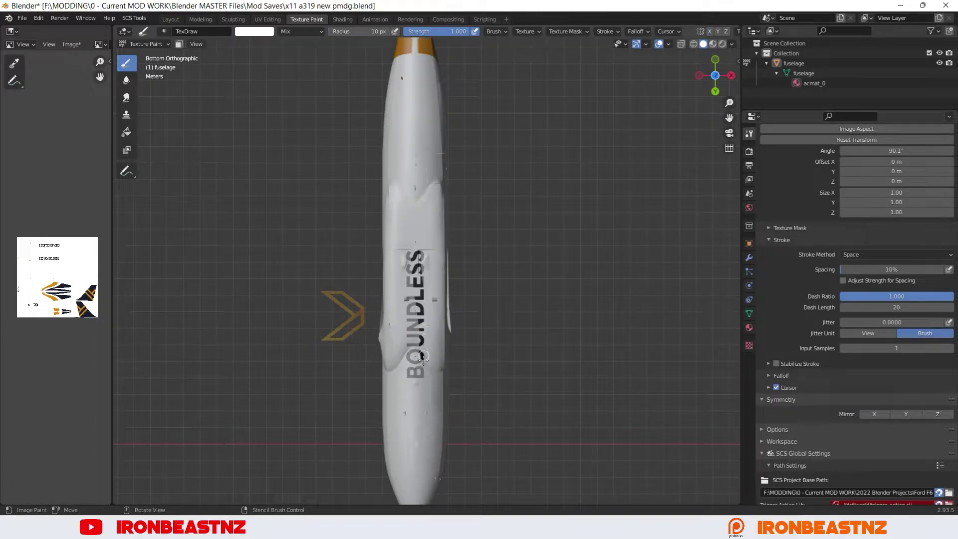
mouse_move(420, 290)
right_down()
mouse_move(473, 377)
mouse_move(501, 384)
right_up()
mouse_move(494, 467)
shift+right_down()
mouse_move(475, 438)
mouse_move(481, 404)
mouse_move(453, 395)
mouse_move(451, 427)
shift+right_up()
mouse_move(412, 389)
mouse_down()
mouse_move(409, 416)
mouse_move(415, 405)
mouse_up()
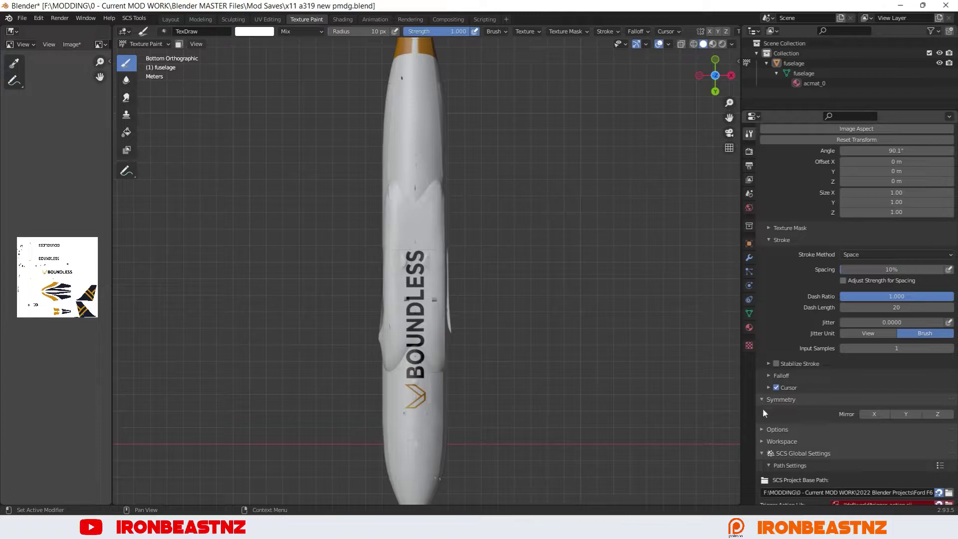
Step: Remove the Boundless logo texture from the paint brush
click(748, 345)
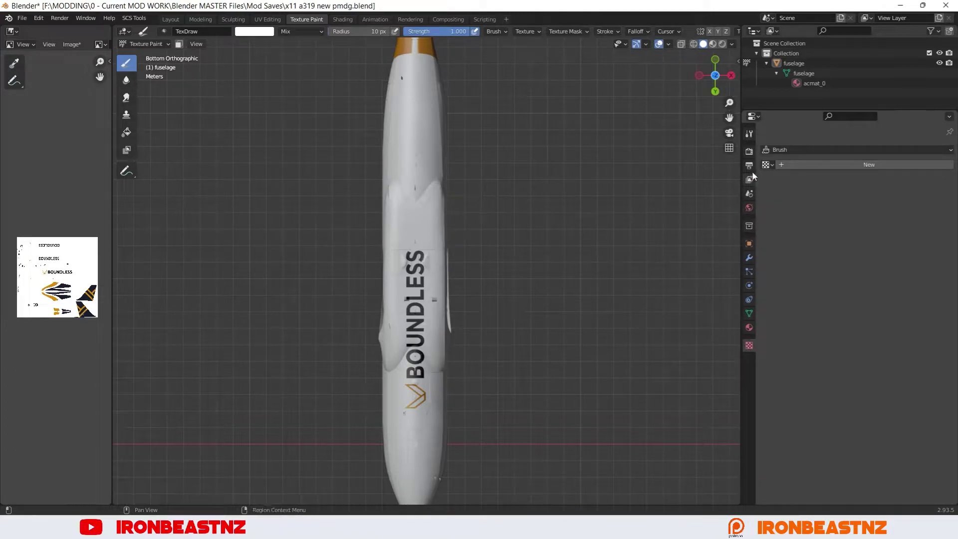
click(748, 134)
Step: Sample the gold, turn on X mirroring, and fill the gap in the gold arch on the upper fuselage ahead of the fin
click(715, 58)
drag(715, 68, 699, 111)
drag(708, 74, 726, 99)
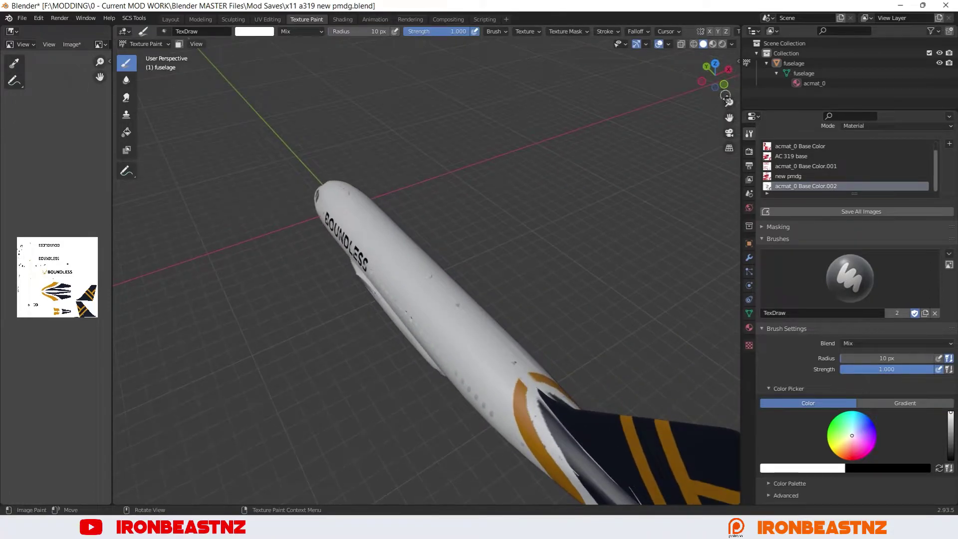
right_click(683, 92)
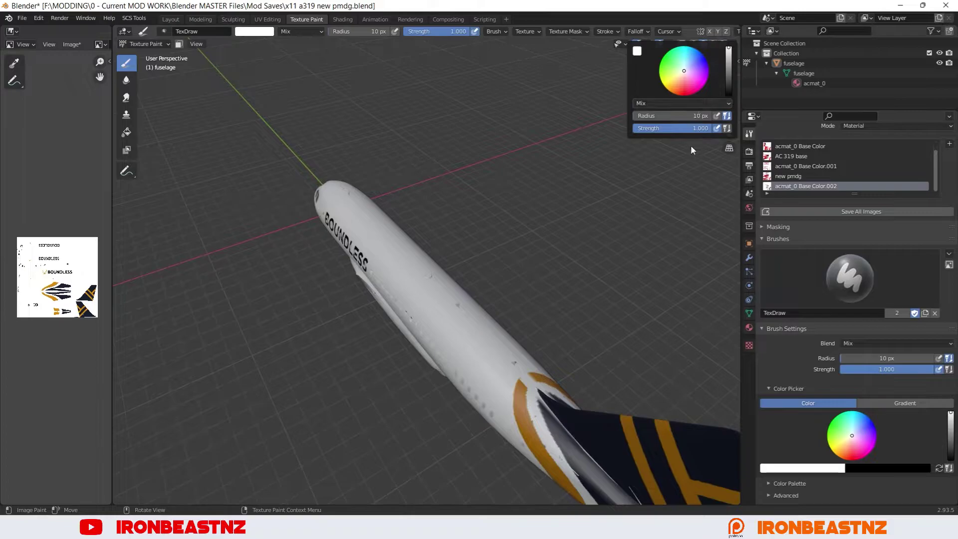
drag(729, 117, 618, 54)
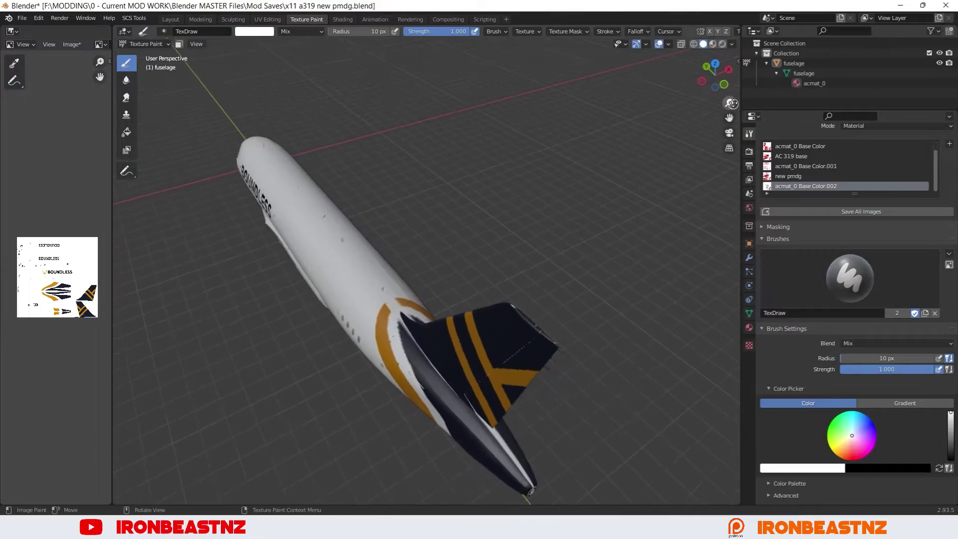
click(715, 63)
scroll(510, 171, up, 3)
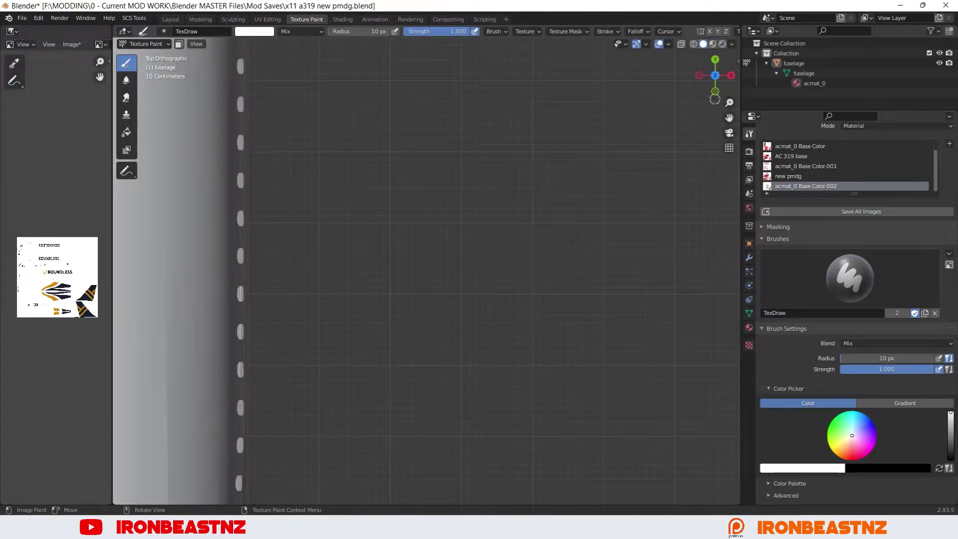
drag(729, 117, 519, 5)
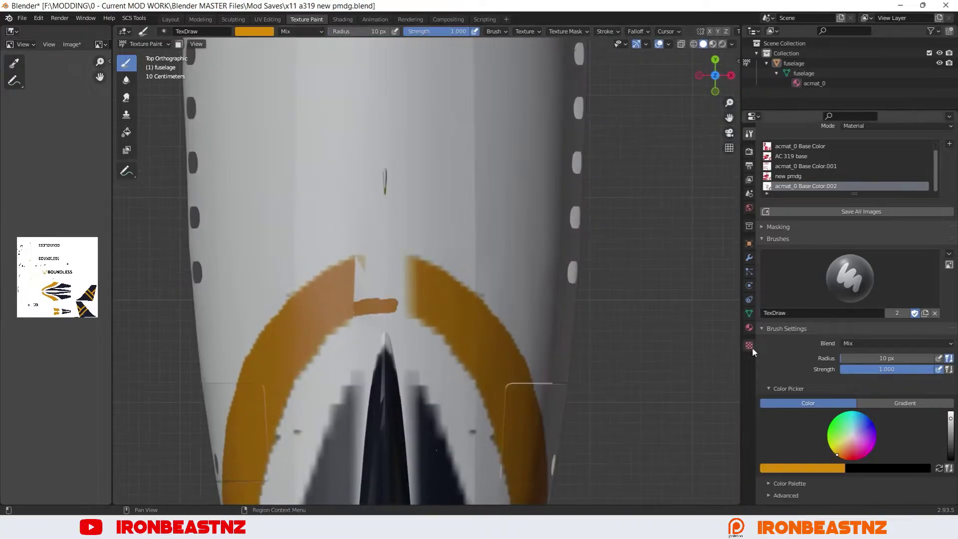
scroll(783, 349, down, 15)
click(873, 391)
mouse_move(356, 306)
mouse_down()
mouse_move(397, 304)
mouse_move(339, 313)
mouse_move(384, 310)
mouse_move(385, 264)
mouse_move(366, 261)
mouse_move(396, 257)
mouse_move(366, 260)
mouse_up()
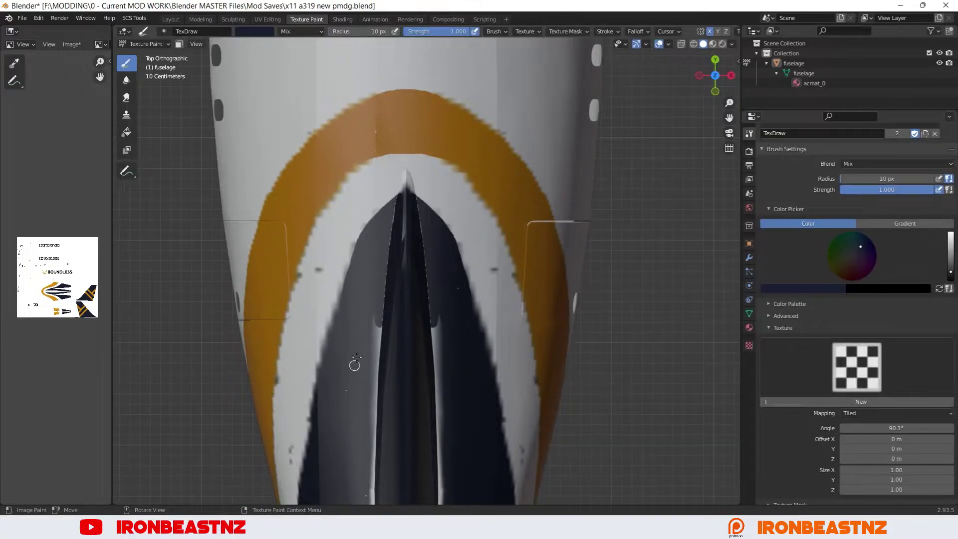
Step: Sample the navy and fill the unpainted areas around the fin base and along the top of the rear fuselage
mouse_move(353, 363)
mouse_down()
mouse_move(380, 321)
mouse_move(388, 339)
mouse_up()
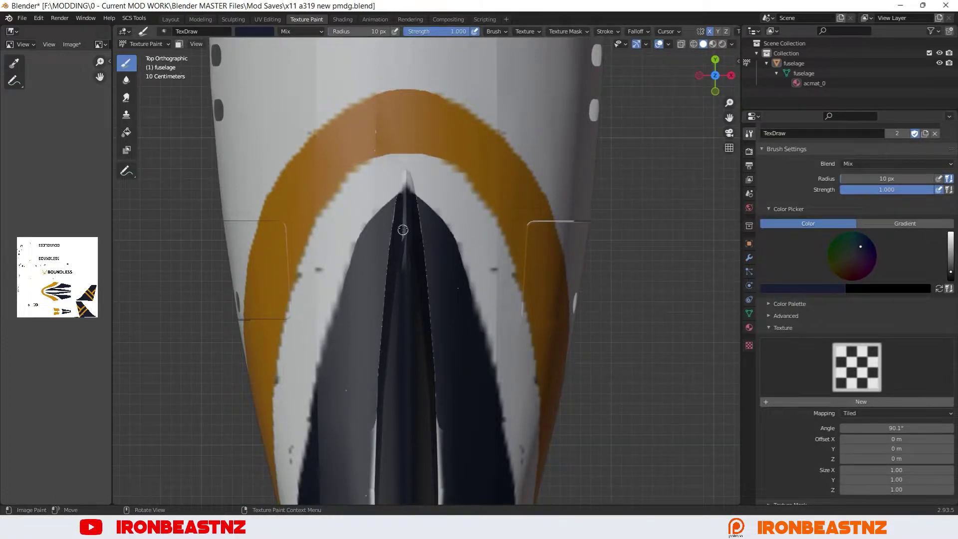
drag(371, 449, 384, 411)
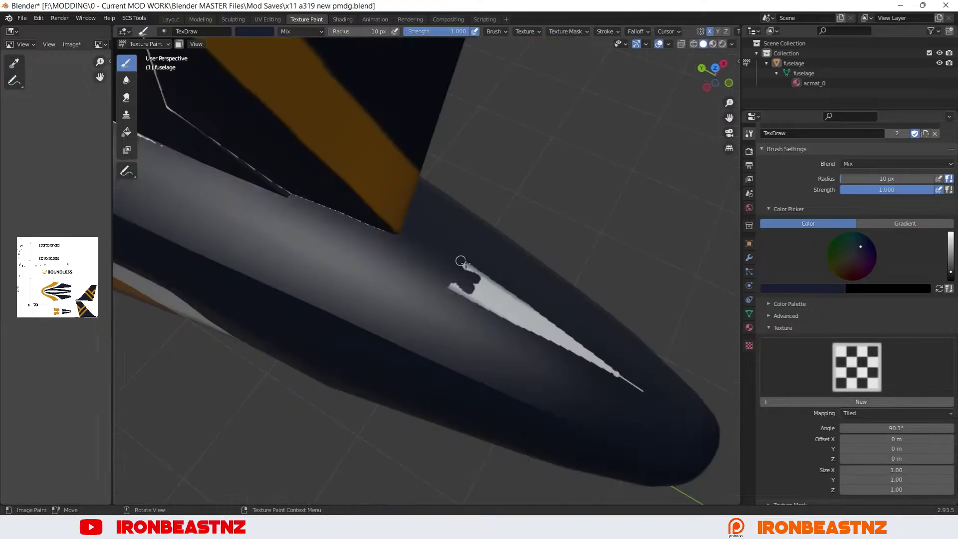
mouse_move(459, 261)
mouse_down()
mouse_move(527, 312)
mouse_move(494, 309)
mouse_move(586, 342)
mouse_move(547, 327)
mouse_move(604, 368)
mouse_up()
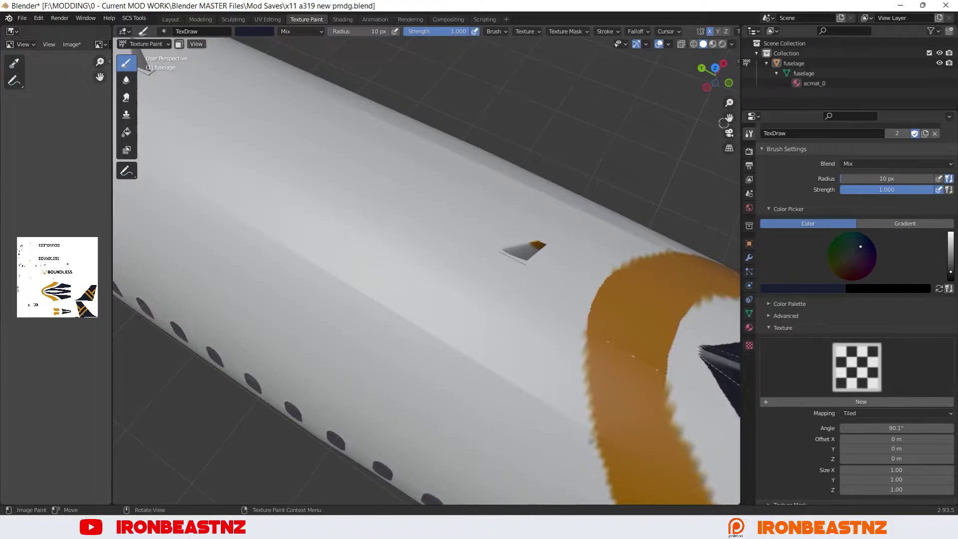
Step: Change the stroke method for straight strokes and trim both edges of the gold stripe beside the rear door with white
drag(723, 123, 717, 103)
click(706, 87)
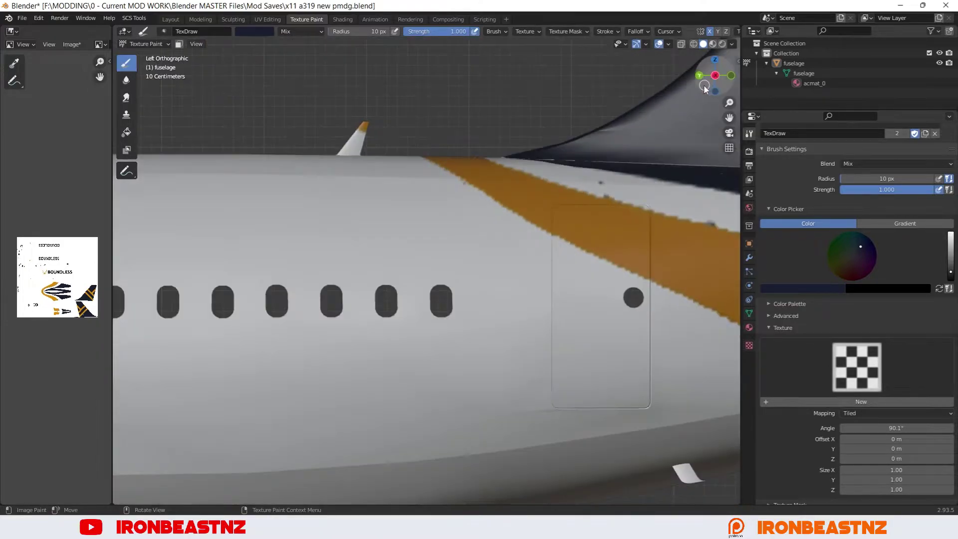
click(607, 31)
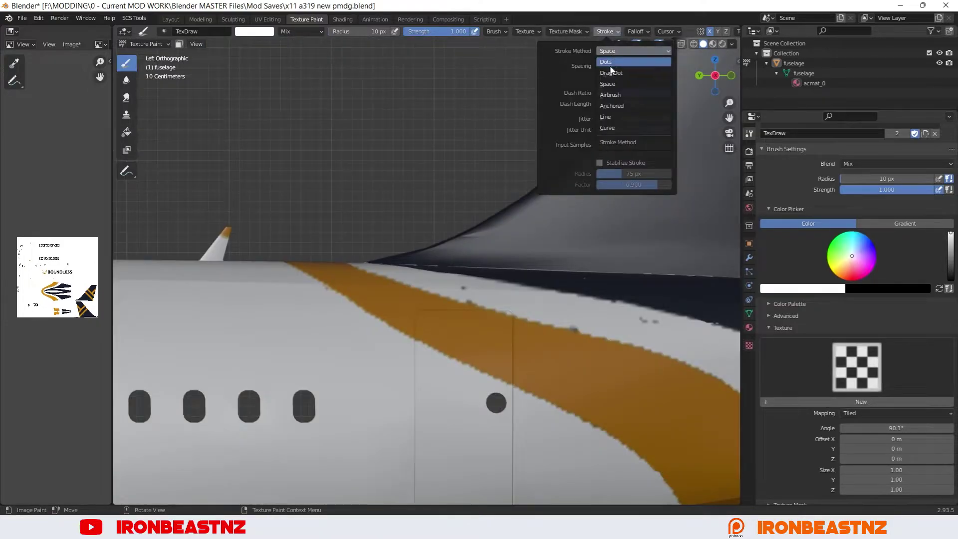
click(633, 50)
click(606, 118)
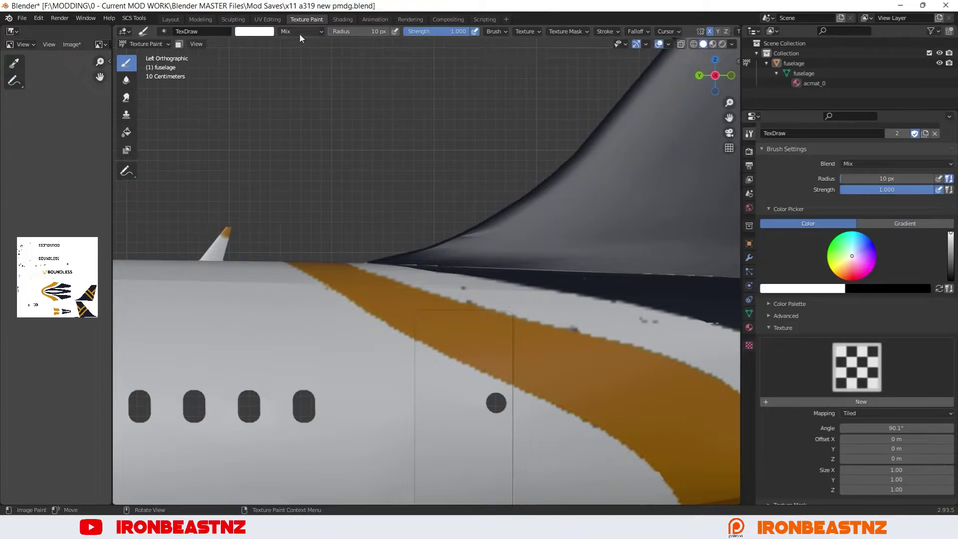
drag(420, 285, 326, 260)
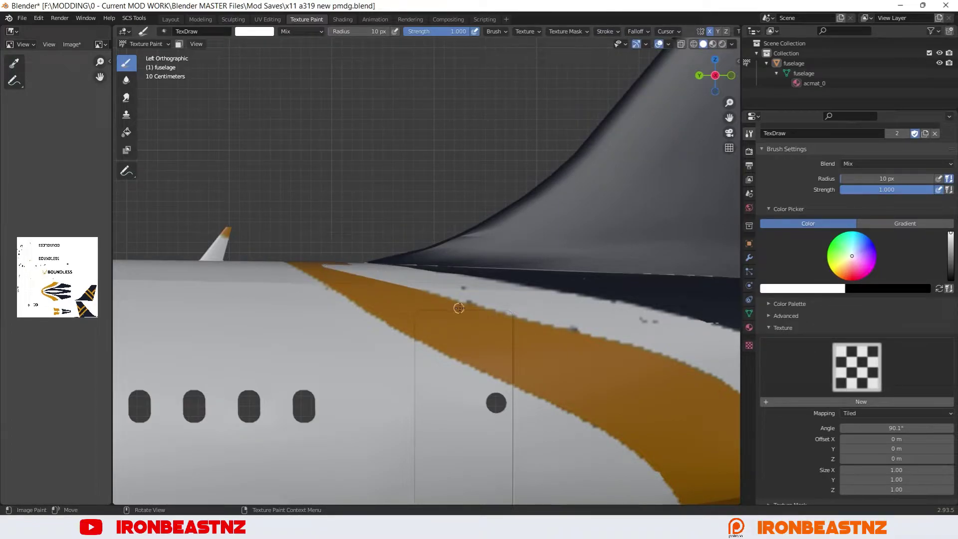
drag(591, 327, 275, 255)
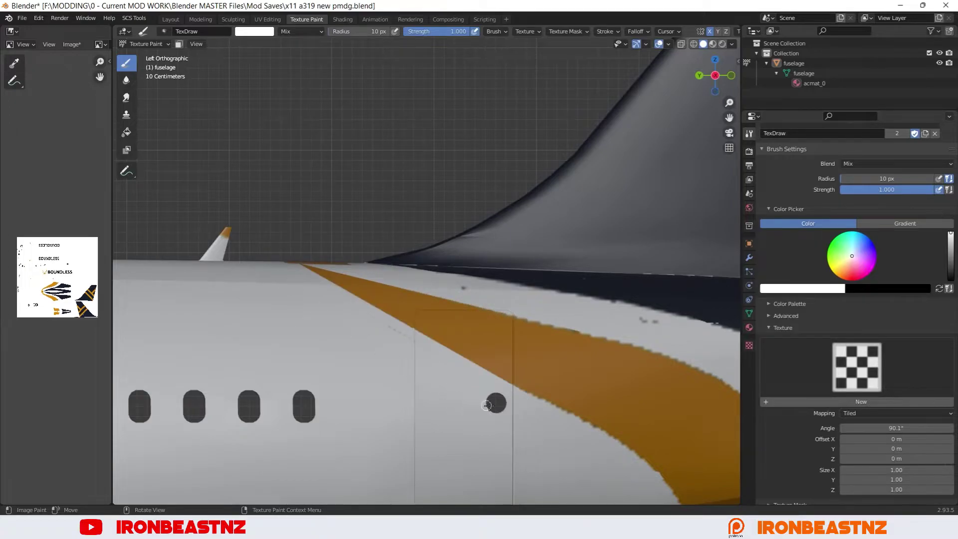
drag(593, 431, 427, 344)
Step: Paint navy over the pale streaks and marks on the underside of the tail cone
key(KP_7)
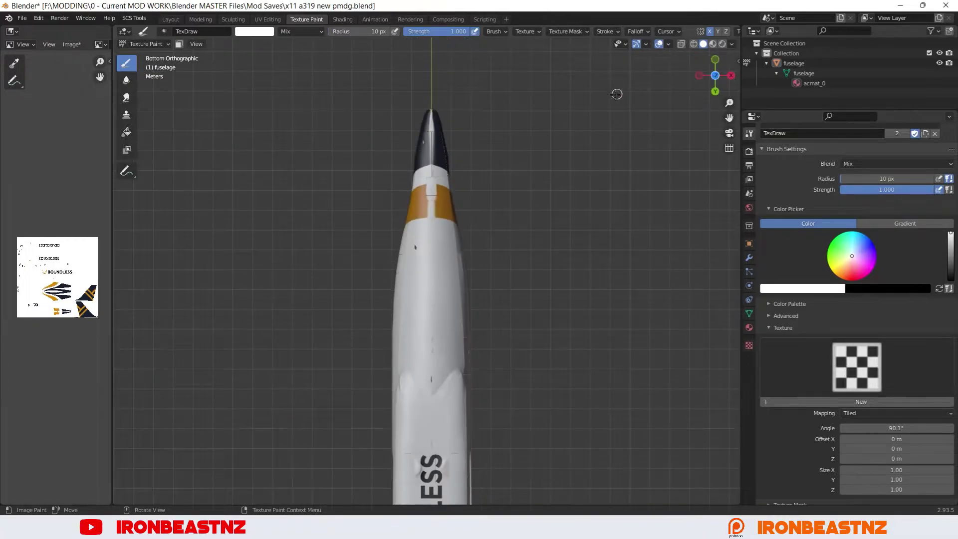
scroll(611, 96, up, 8)
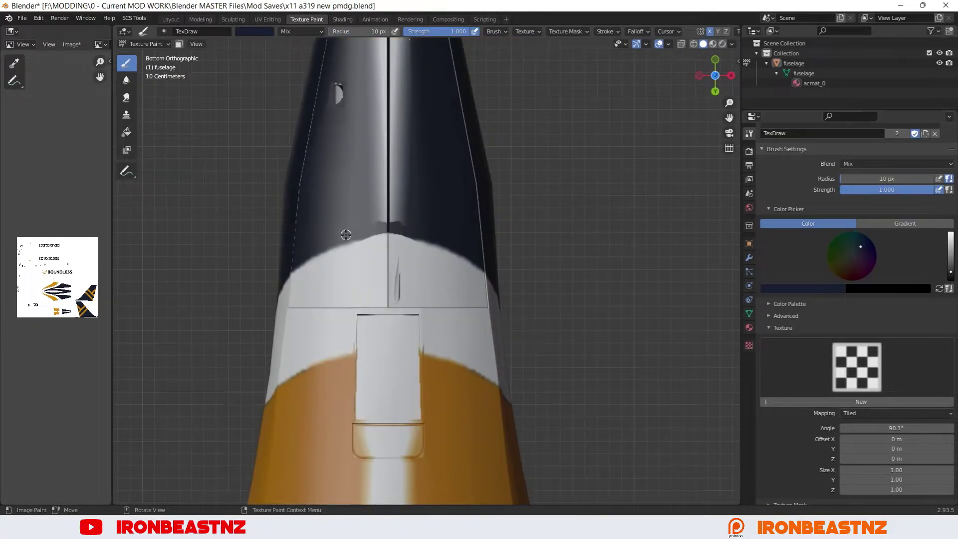
shift+scroll(367, 141, up, 4)
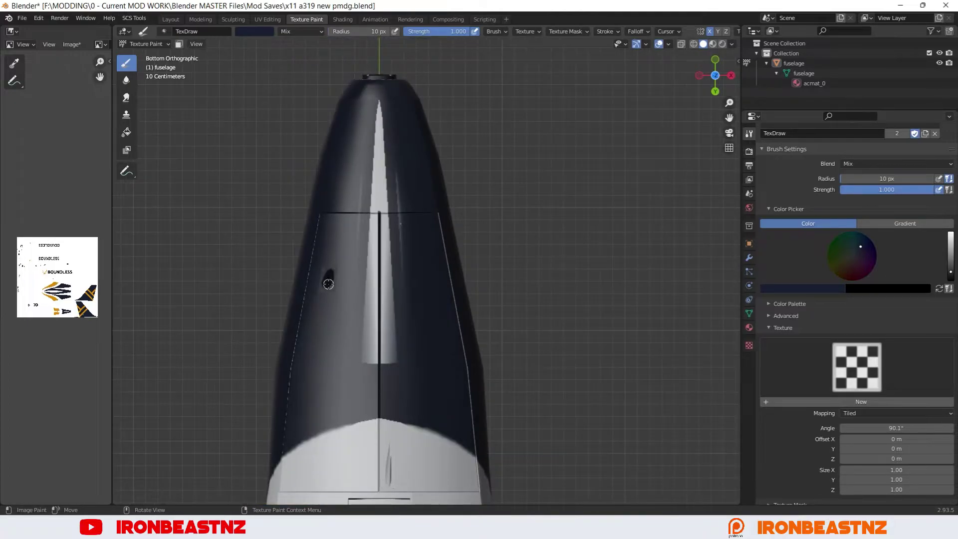
drag(379, 165, 386, 100)
drag(376, 150, 379, 277)
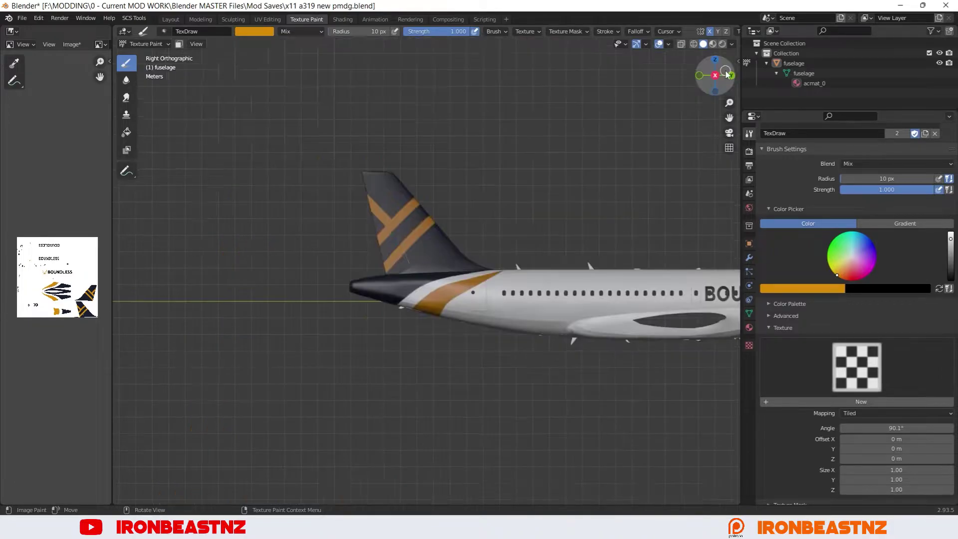
Step: Complete the gold band across the rear belly with gold paint and check the whole aircraft from the side
middle_drag(453, 403, 573, 396)
drag(715, 75, 609, 75)
click(716, 77)
scroll(715, 78, down, 3)
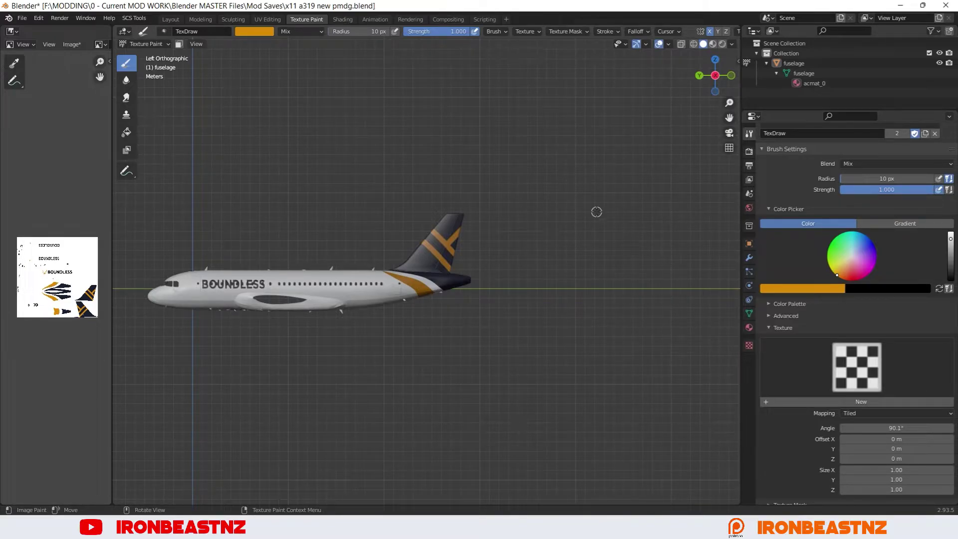
Step: Save the painted fuselage texture as x11 a319 template image.png
click(71, 43)
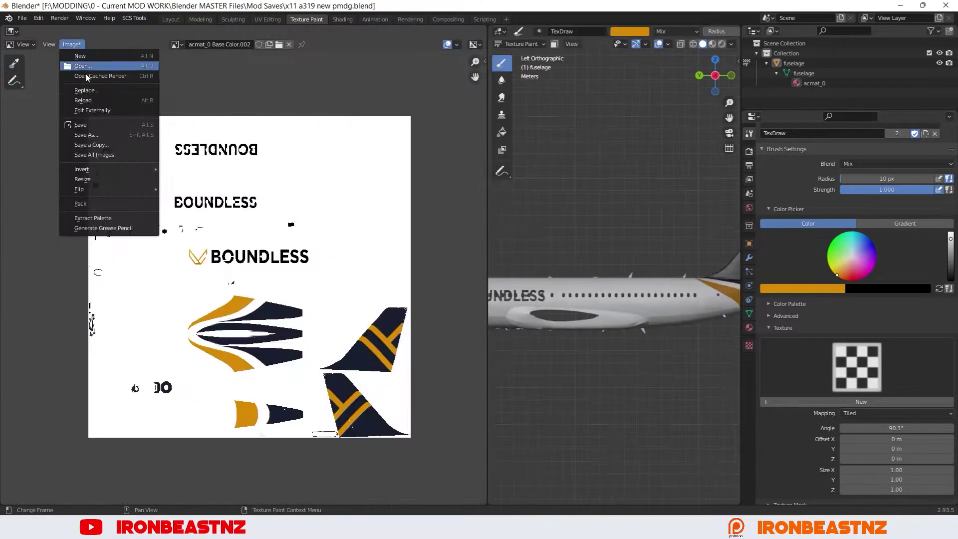
click(88, 134)
click(341, 157)
double_click(340, 155)
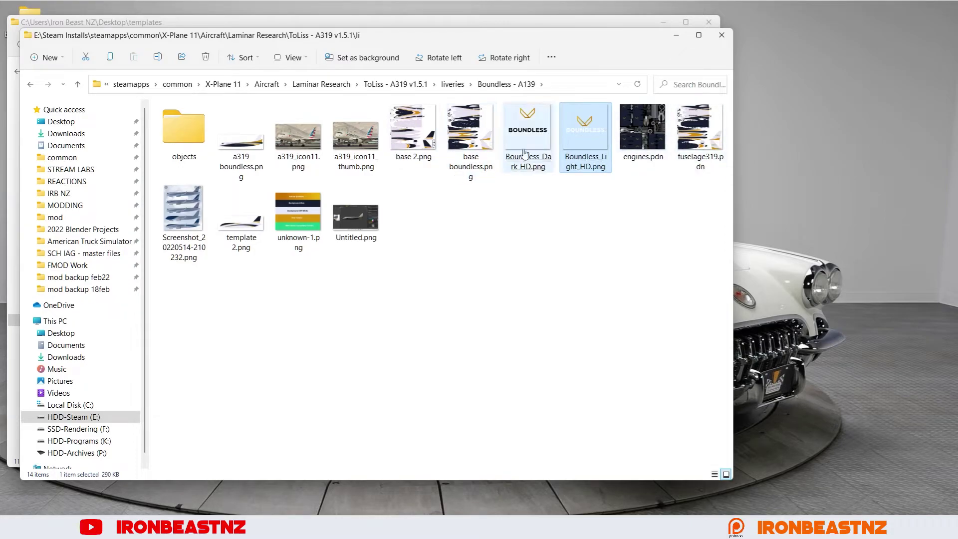
Step: In File Explorer, duplicate the Boundless - A139 livery folder as Boundless - A139 - Final and open its objects folder
click(451, 150)
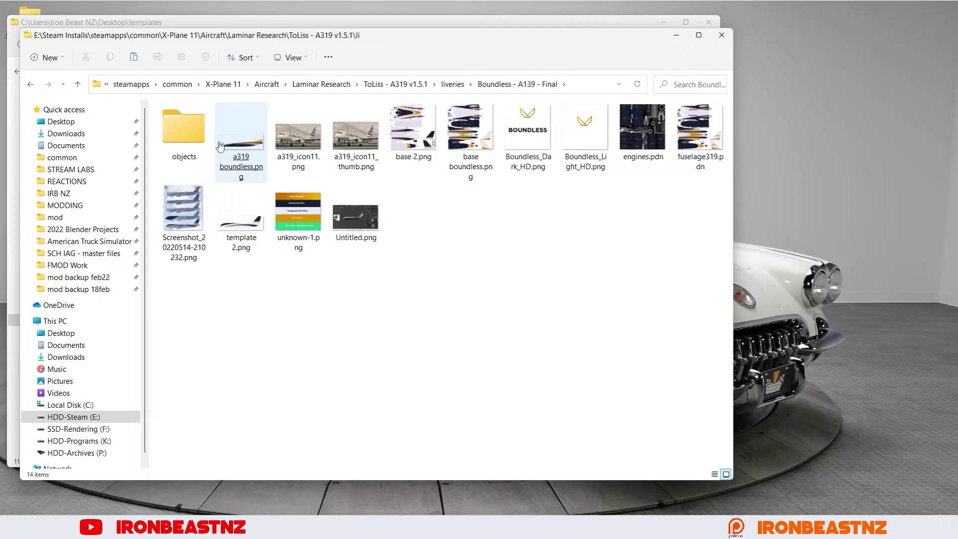
double_click(184, 130)
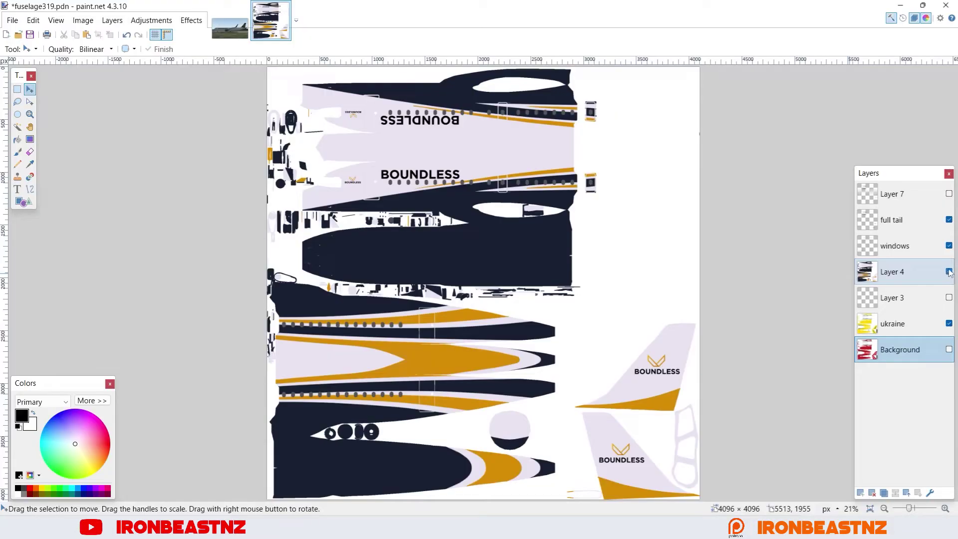
Step: In fuselage319.pdn in paint.net, hide the ukraine, Layer 4 and full tail layers, and show Background directly beneath Layer 3
click(949, 272)
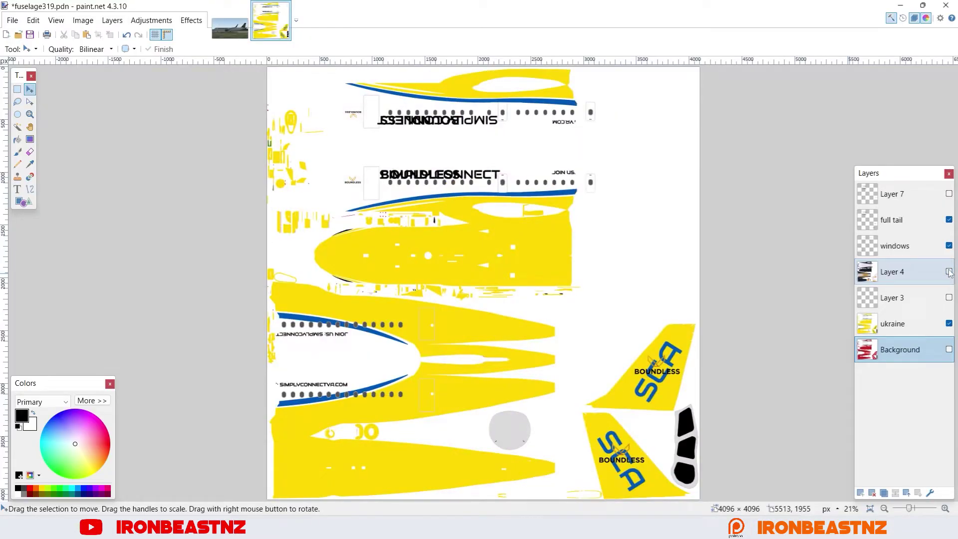
click(948, 272)
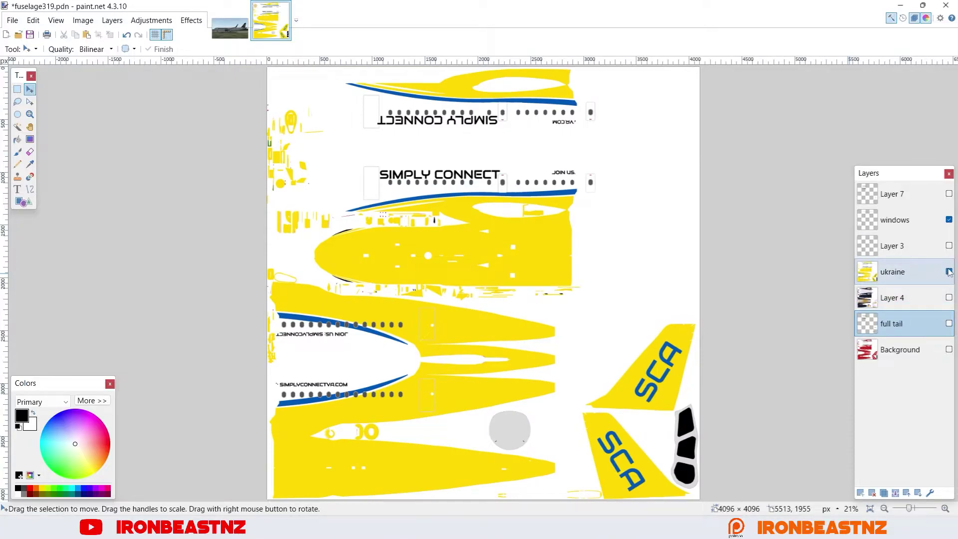
click(948, 272)
click(949, 349)
drag(908, 356, 908, 271)
Step: Open x11 a319 template image.png and copy its entire content into fuselage319.pdn as a new layer above Background
click(18, 35)
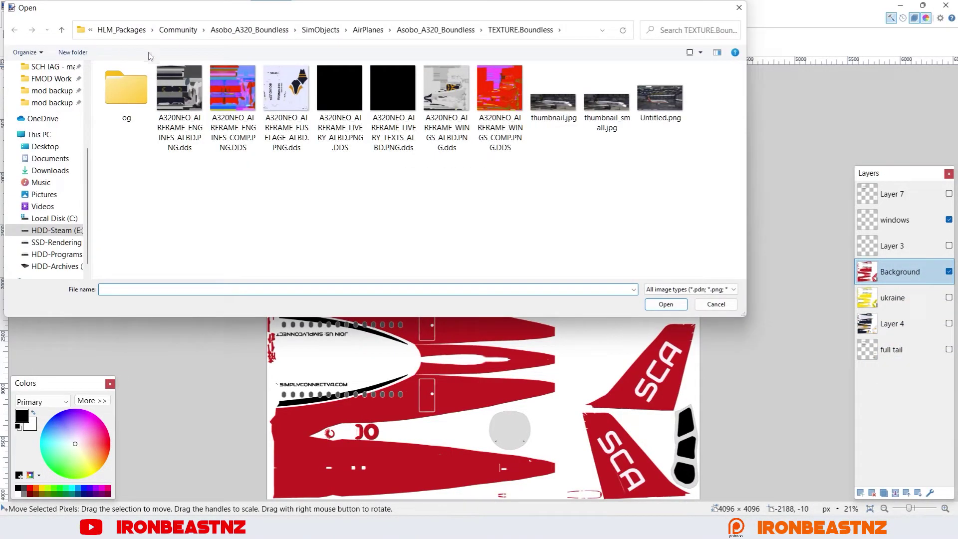
click(45, 146)
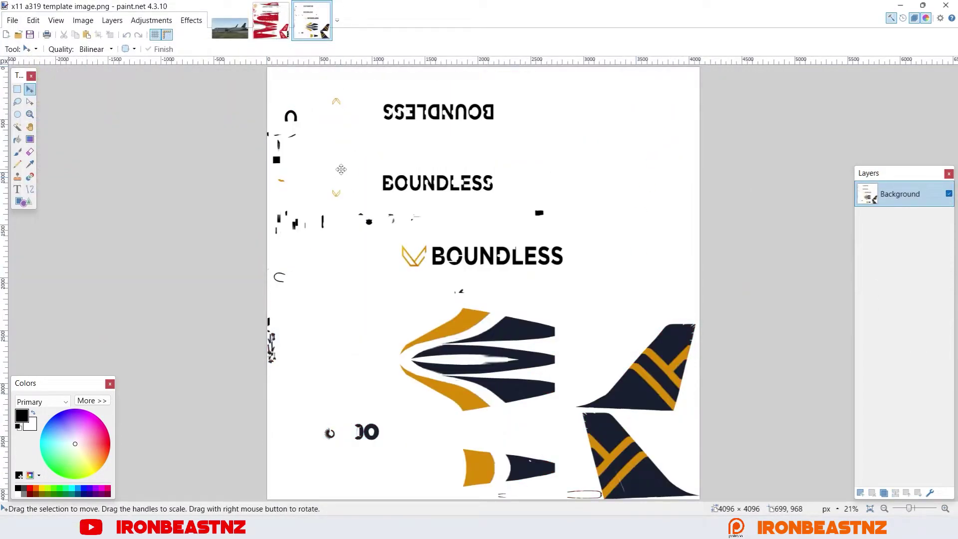
key(ctrl+a)
click(257, 21)
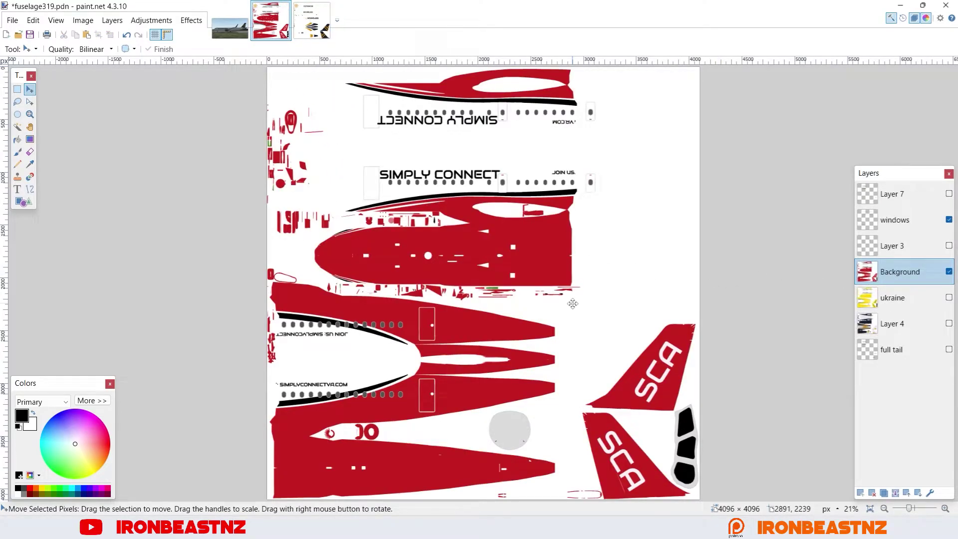
key(ctrl+shift+v)
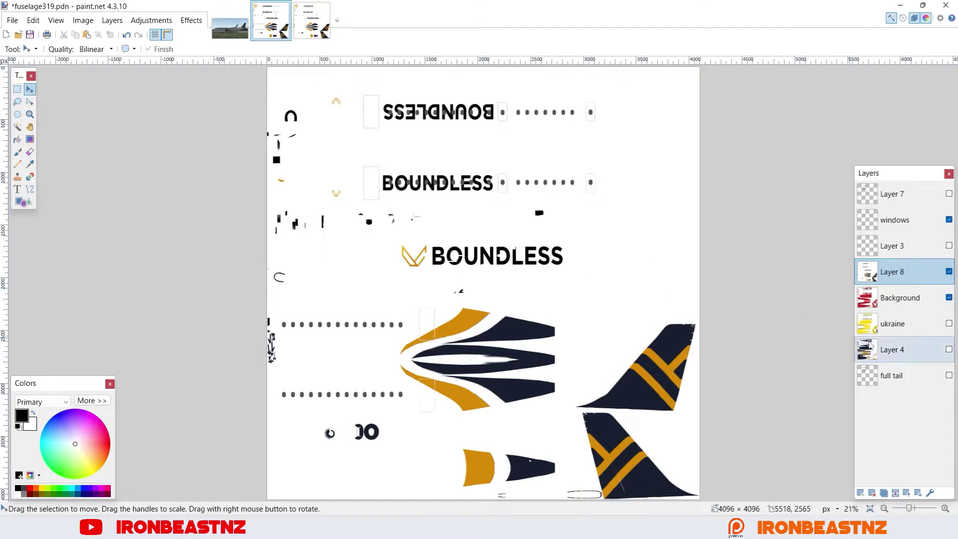
Step: Delete the white background from the pasted livery layer using the Magic Wand at 28% tolerance, and clear the selection
click(945, 508)
scroll(678, 306, down, 2)
scroll(679, 288, down, 2)
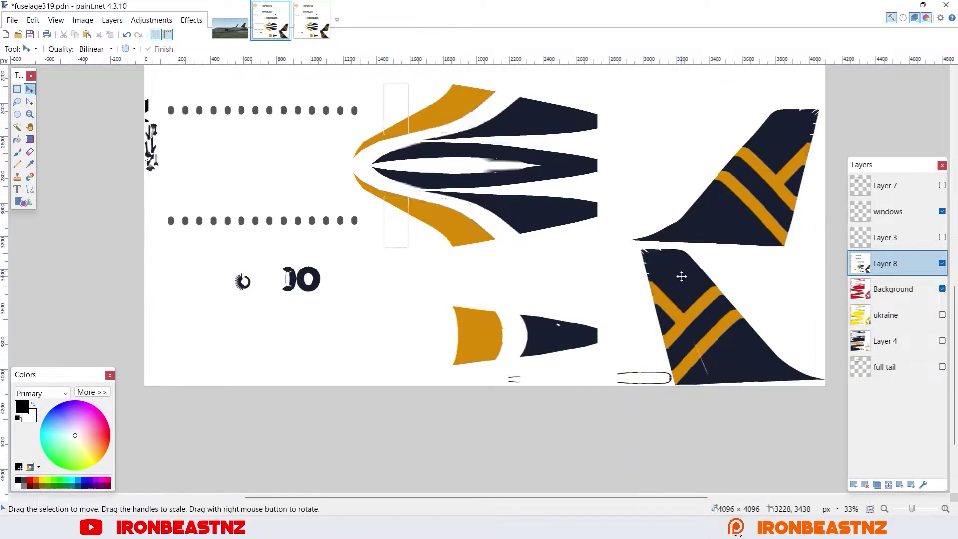
click(944, 508)
click(944, 509)
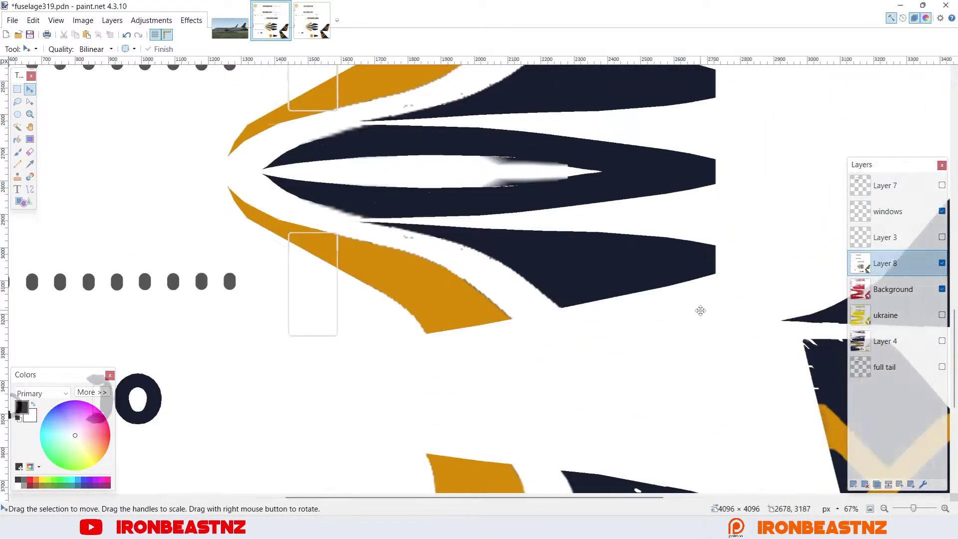
click(30, 164)
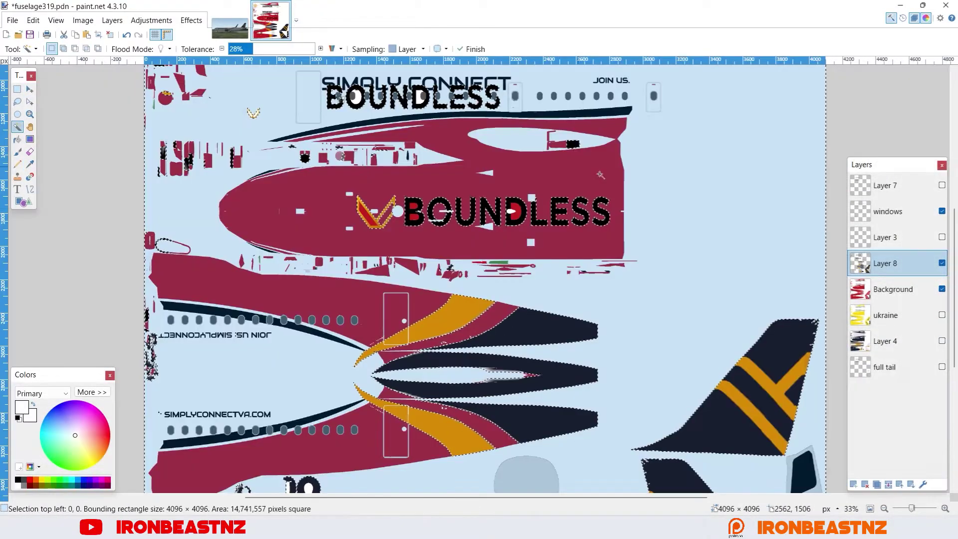
click(517, 212)
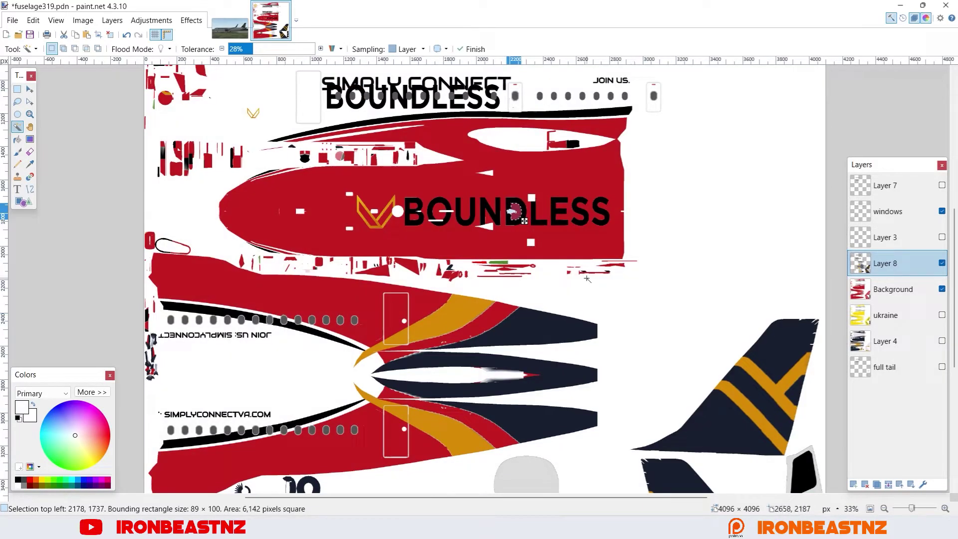
key(ctrl+d)
Step: Add a new layer between the pasted livery layer and Background, and fill it with white
scroll(416, 204, down, 3)
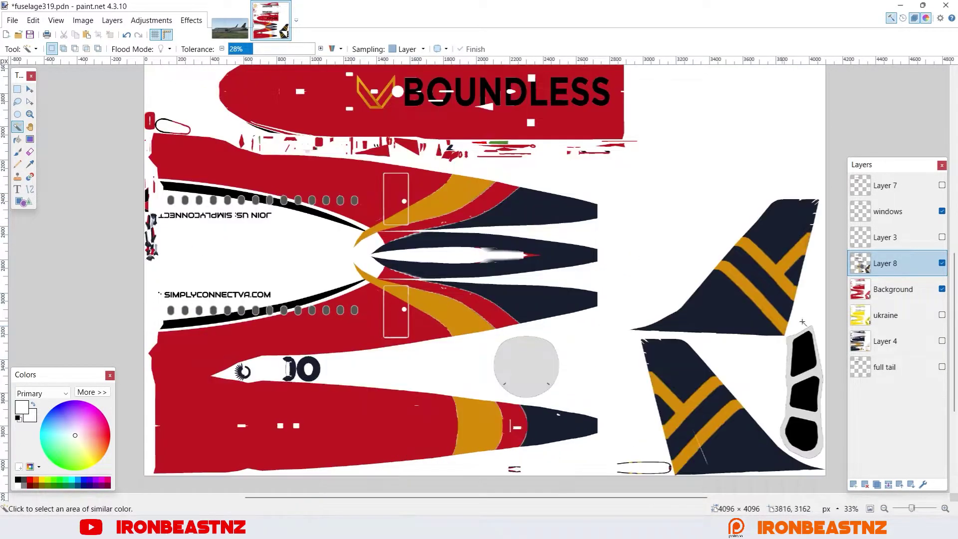
click(891, 317)
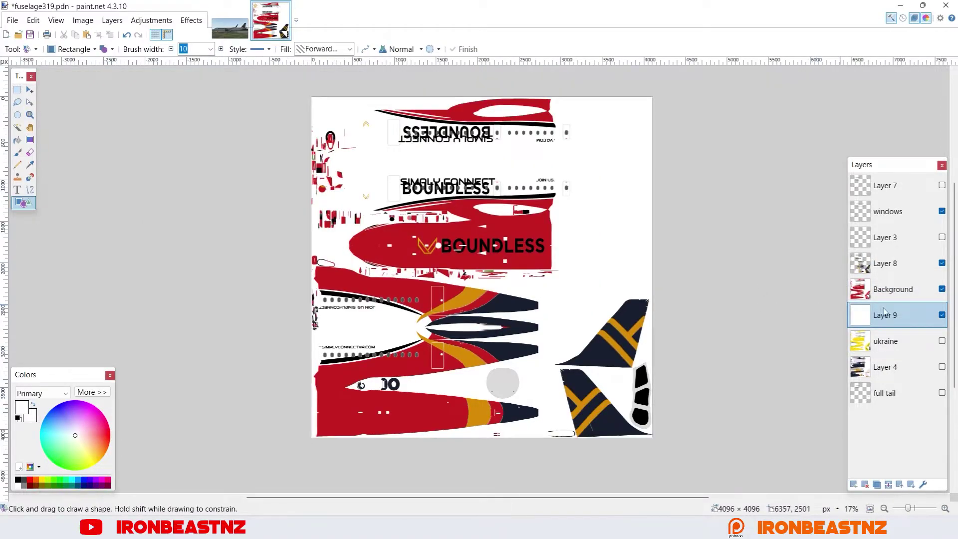
drag(886, 315, 892, 293)
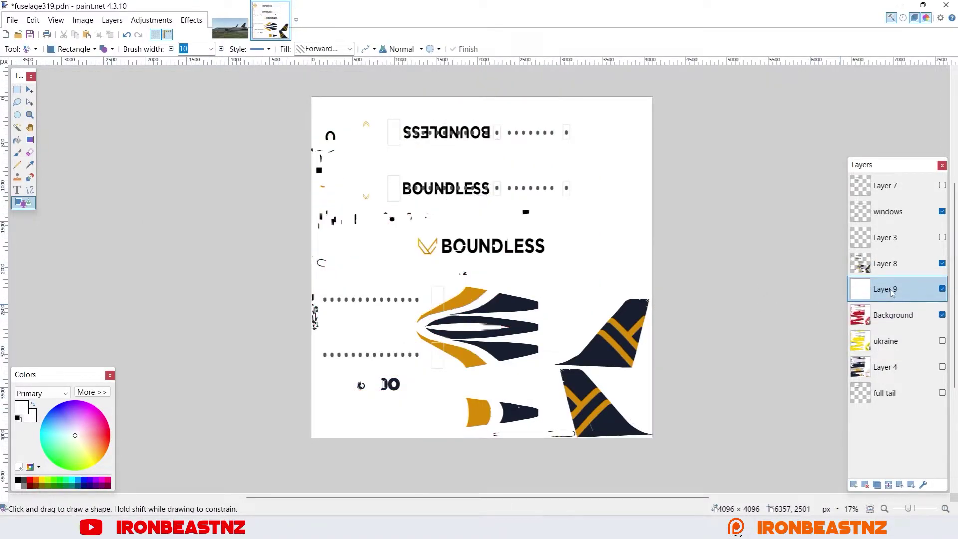
Step: Lower the white Layer 9's opacity to 204 so the template beneath shows through
double_click(892, 294)
drag(497, 297, 484, 296)
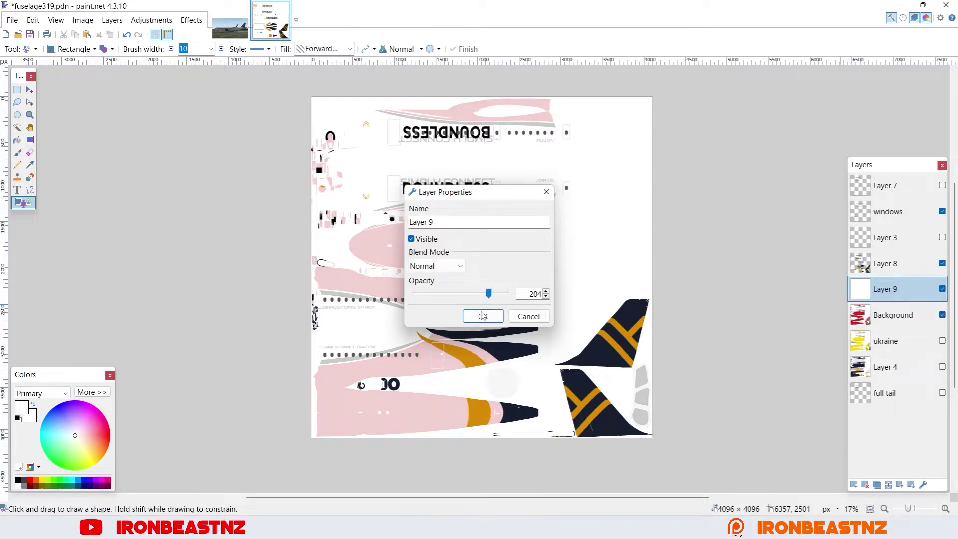
click(482, 316)
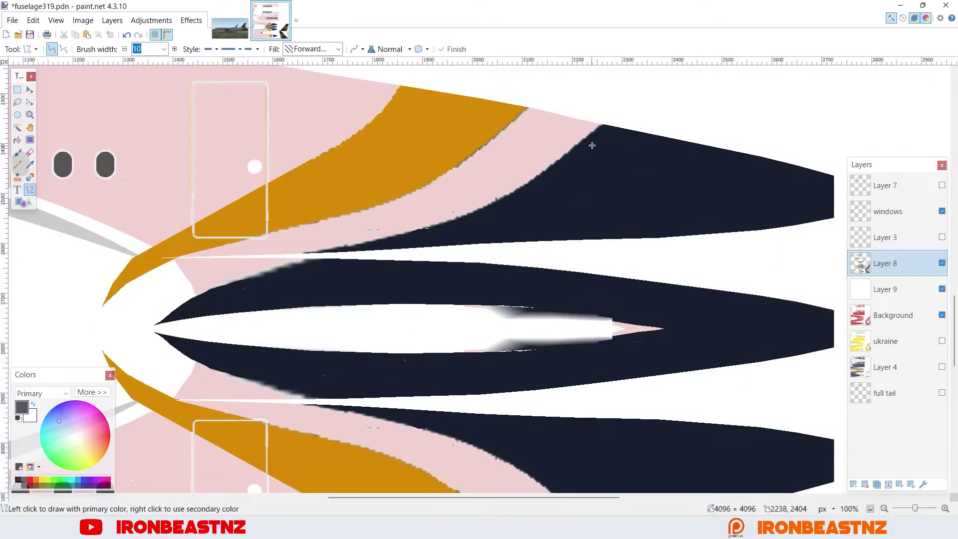
Step: On Layer 8, smooth the jagged edges of the navy rear-fuselage shapes with 10 px dark navy curves bent to follow their outlines
drag(604, 125, 304, 255)
drag(404, 212, 421, 229)
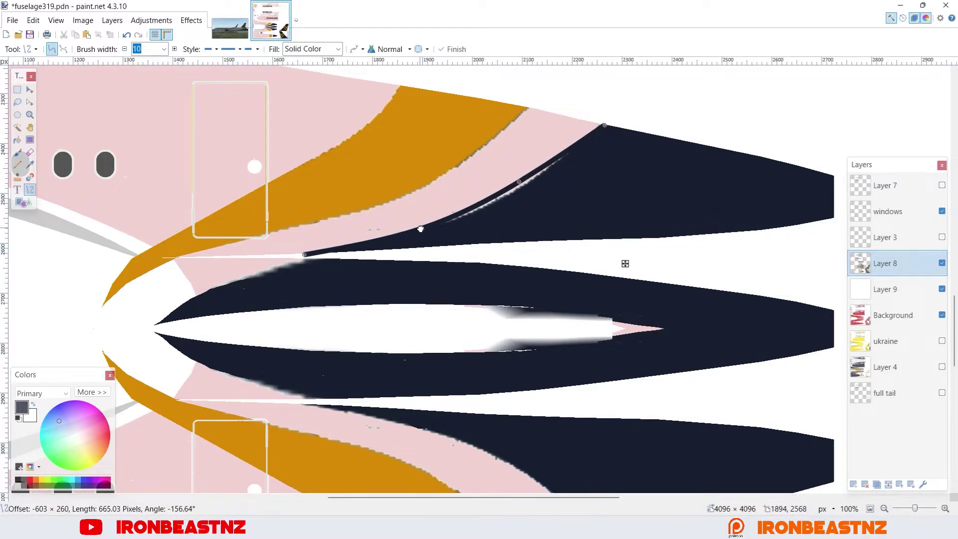
drag(504, 168, 522, 188)
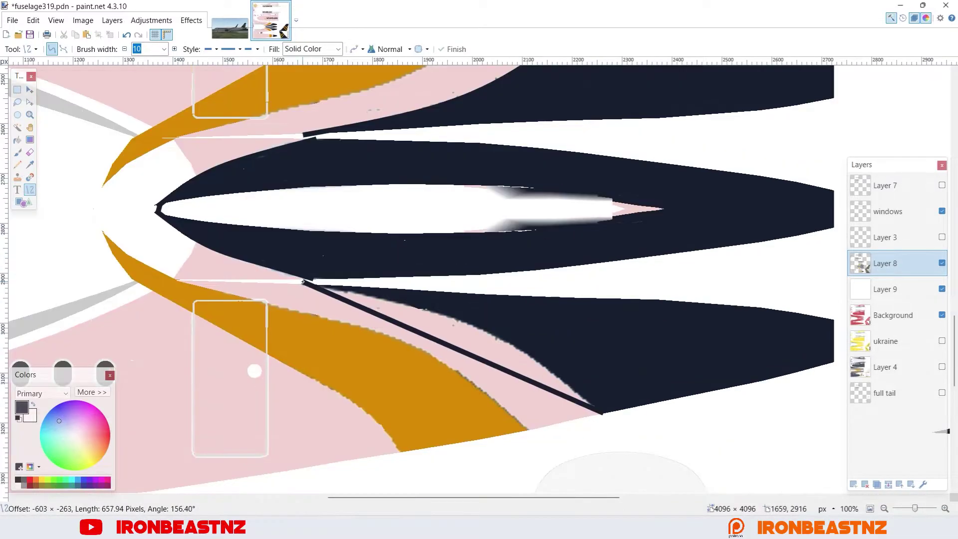
drag(497, 361, 504, 384)
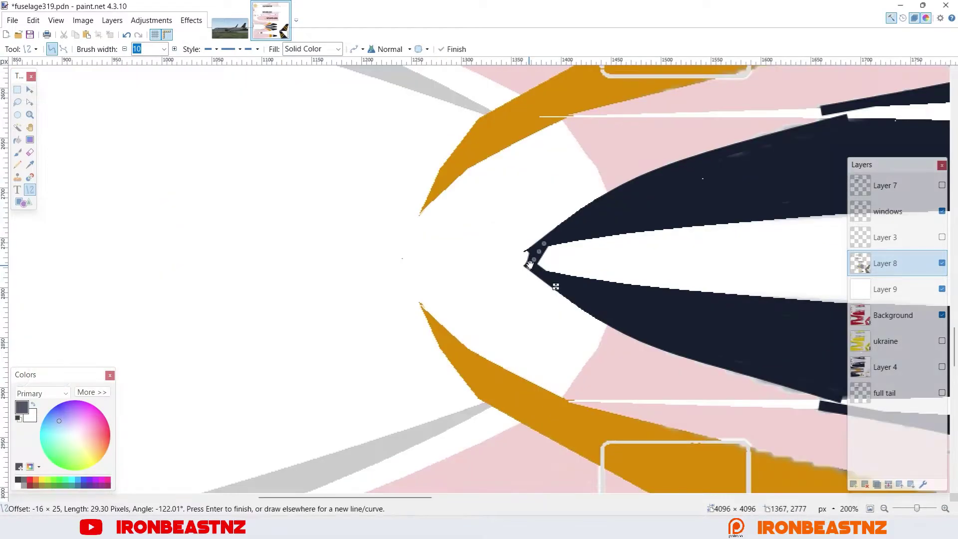
drag(530, 264, 529, 257)
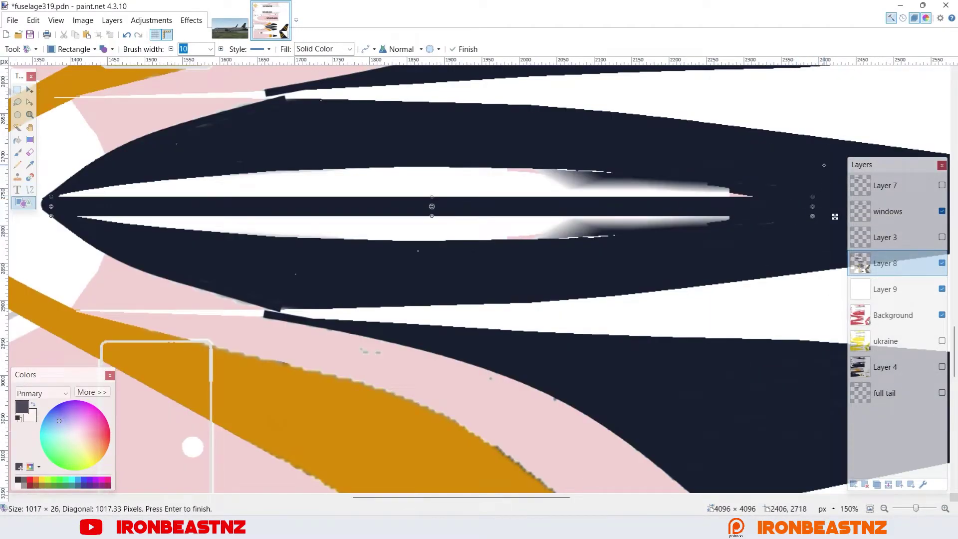
drag(824, 165, 233, 251)
drag(78, 184, 277, 234)
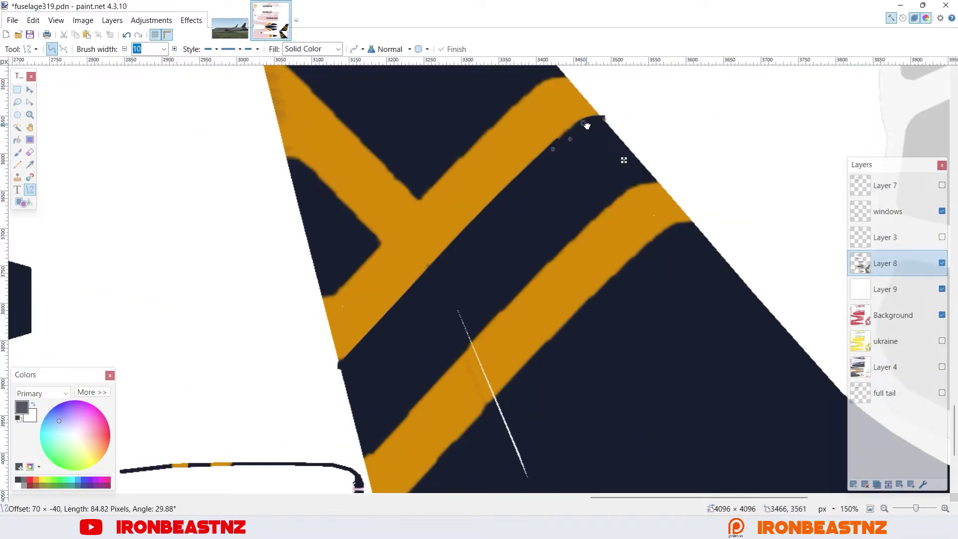
Step: Clean up the navy edges beside the orange tail stripes and around the small navy triangle with 10 px navy lines and curves
mouse_move(366, 458)
mouse_down()
mouse_move(633, 179)
mouse_move(611, 196)
mouse_up()
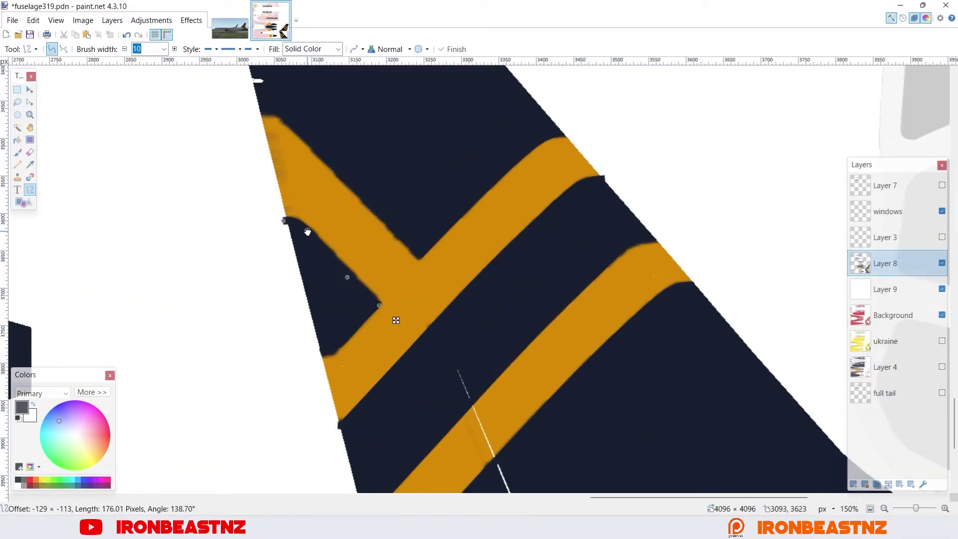
drag(347, 276, 349, 275)
click(349, 275)
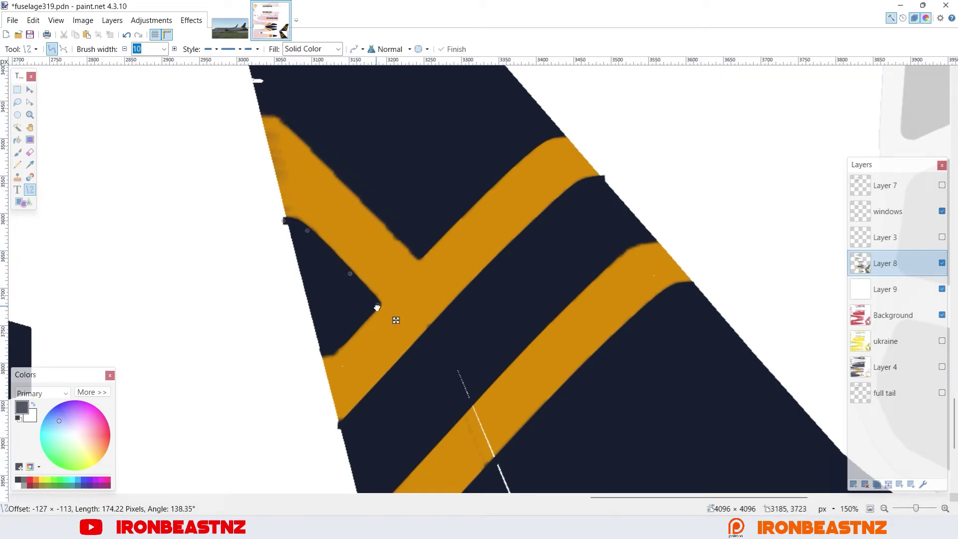